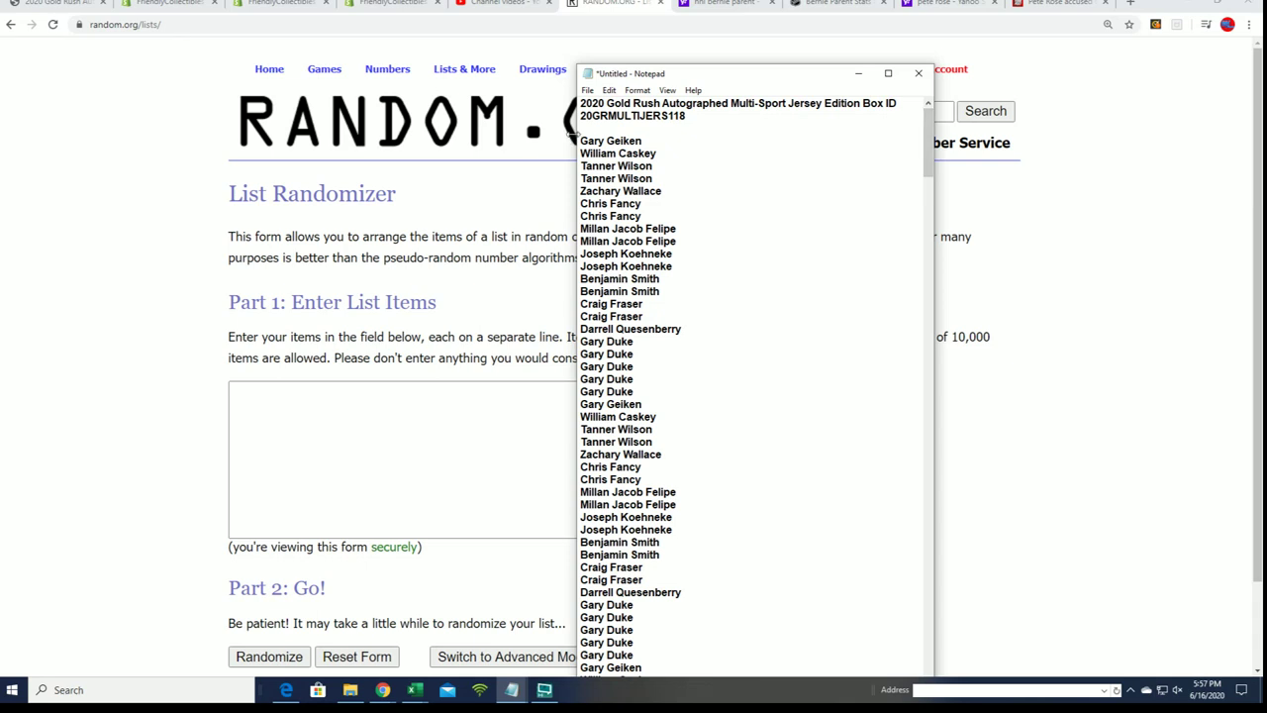
Step: Copy the complete list of owner names under the box title in Notepad into the List Randomizer's items field
drag(580, 140, 736, 663)
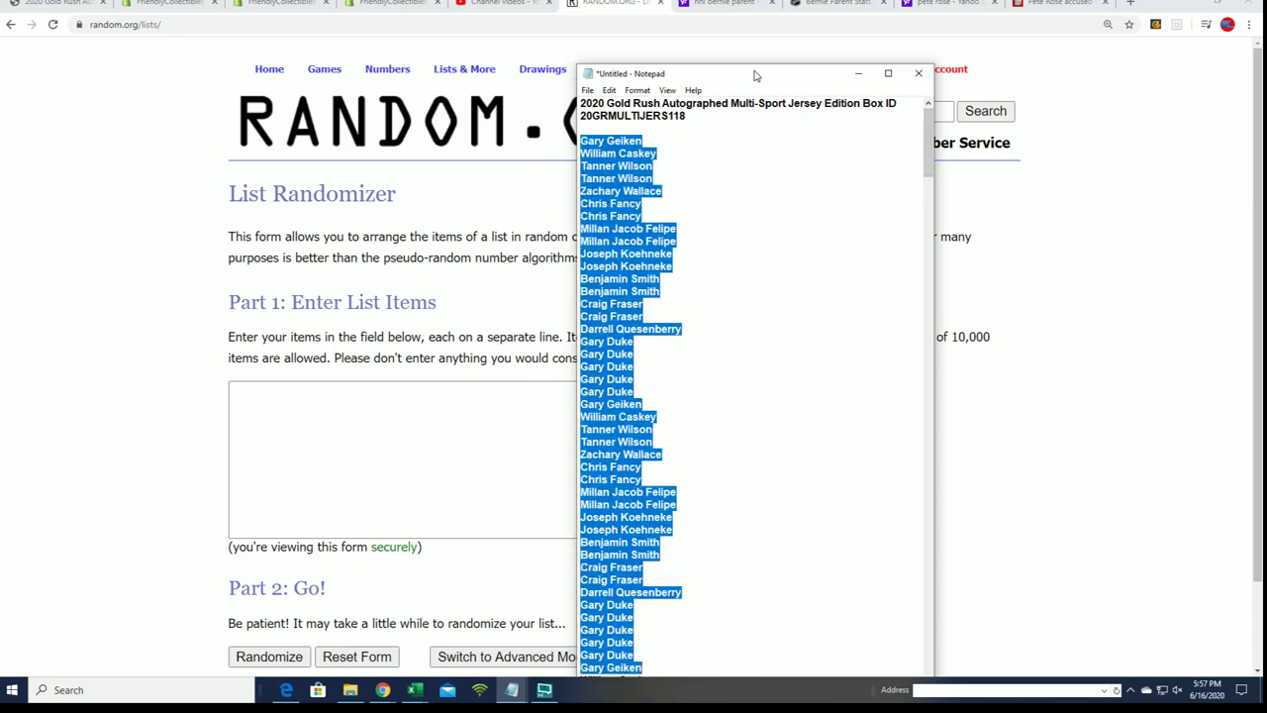
drag(756, 73, 755, 0)
drag(730, 126, 683, 116)
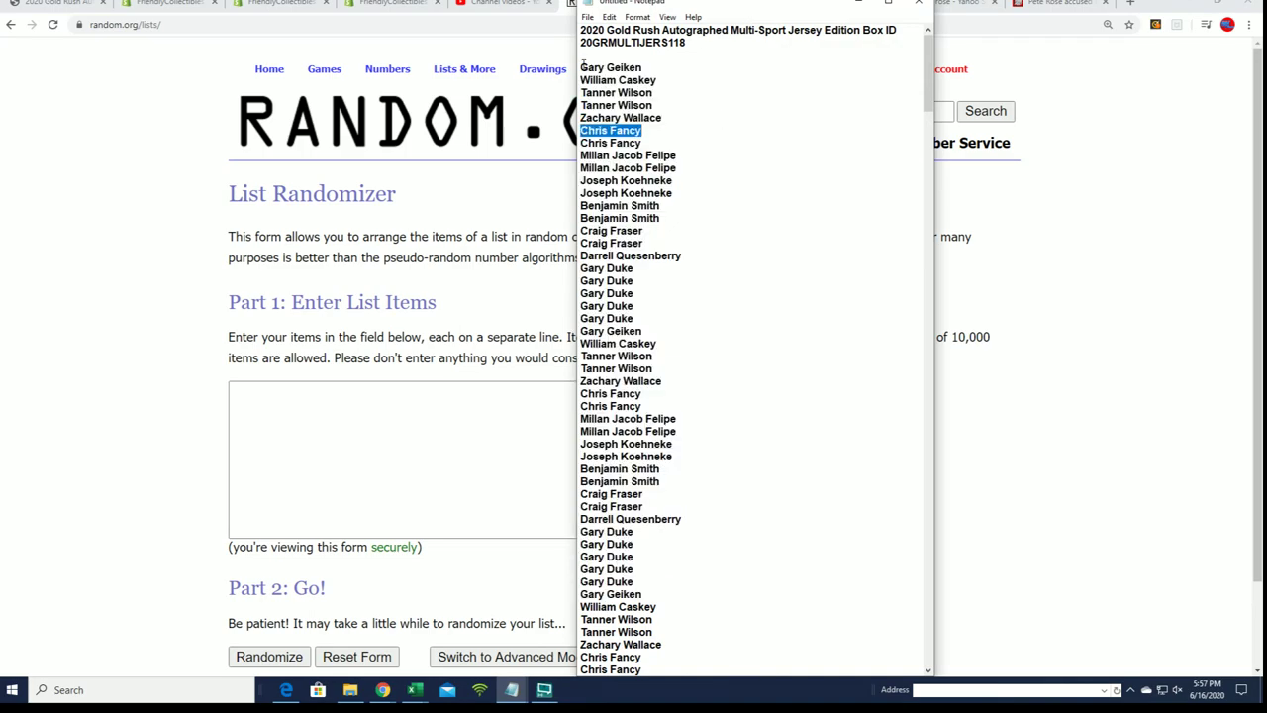
drag(583, 61, 653, 228)
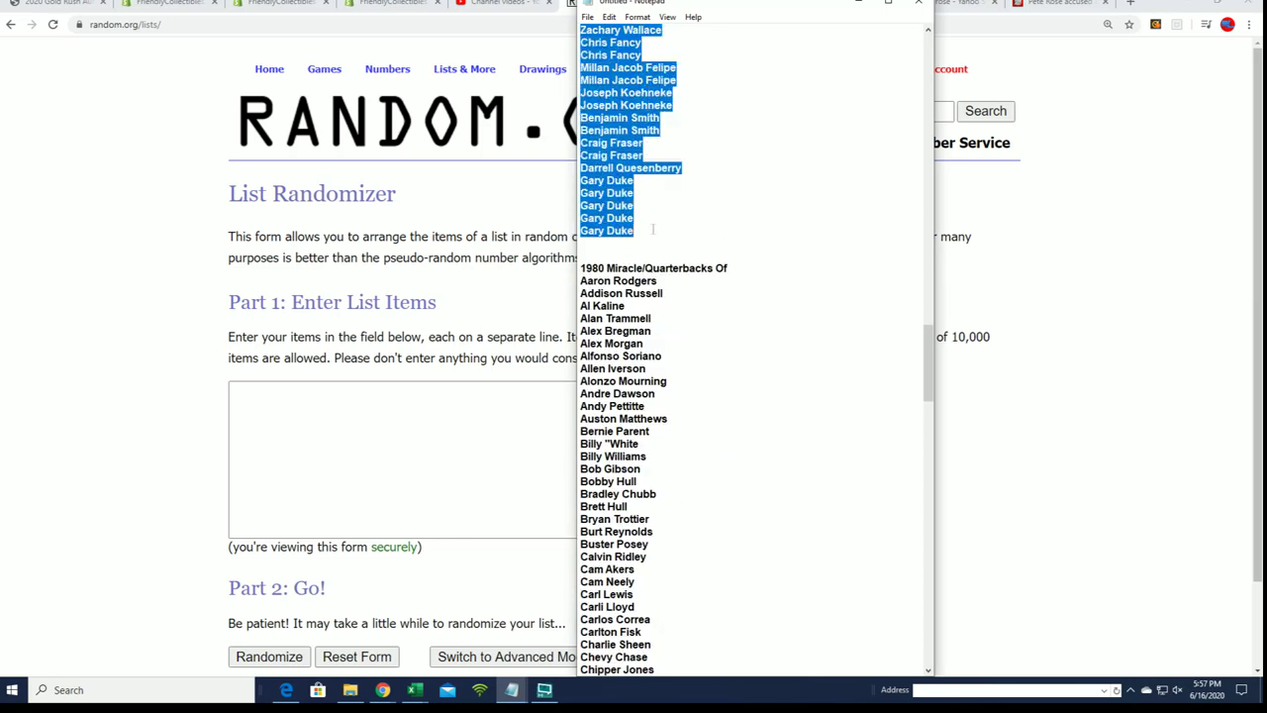
right_click(653, 229)
click(648, 244)
right_click(263, 386)
click(300, 492)
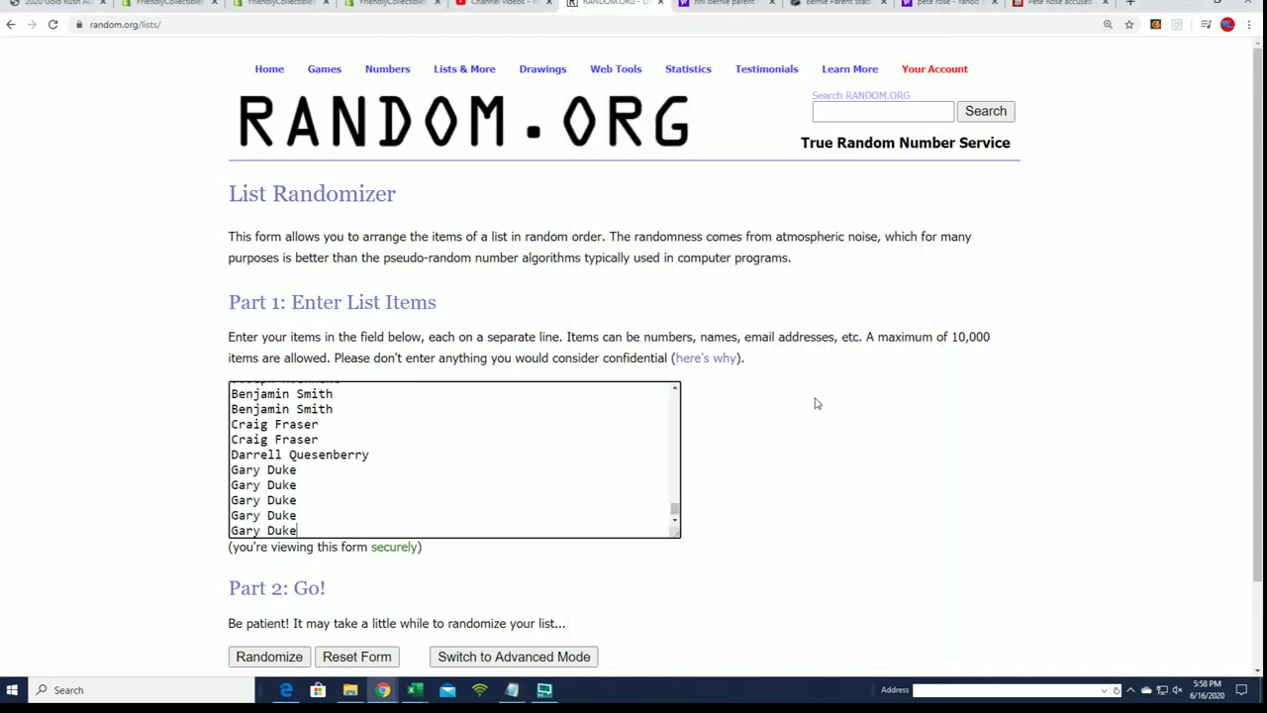
Step: Randomize the owner name list seven times in a row
scroll(815, 403, down, 1)
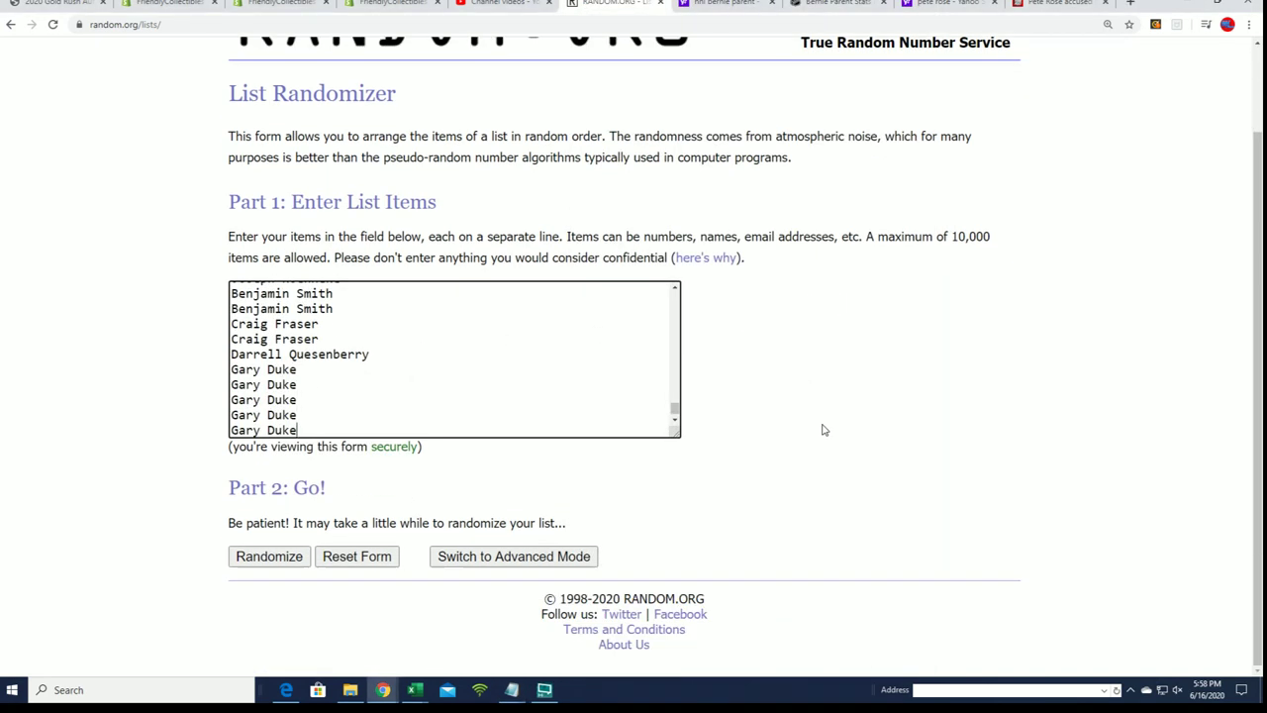
click(269, 559)
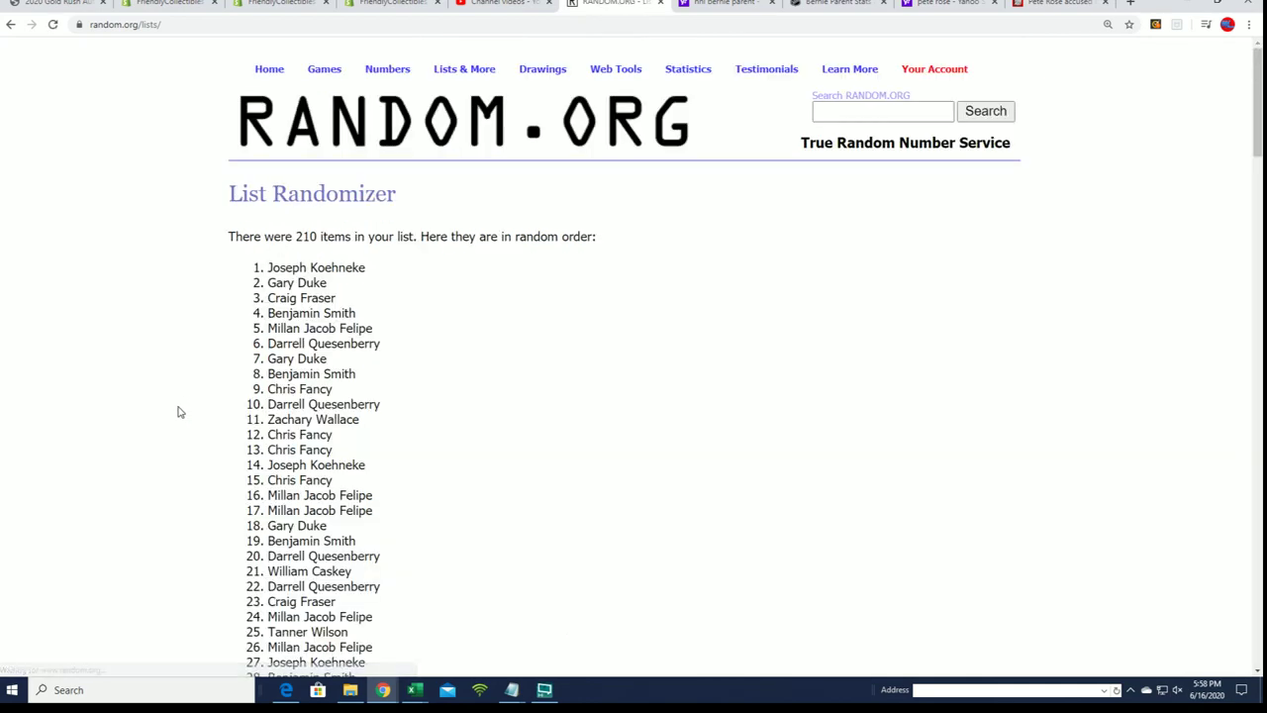
drag(1257, 90, 1257, 609)
click(254, 555)
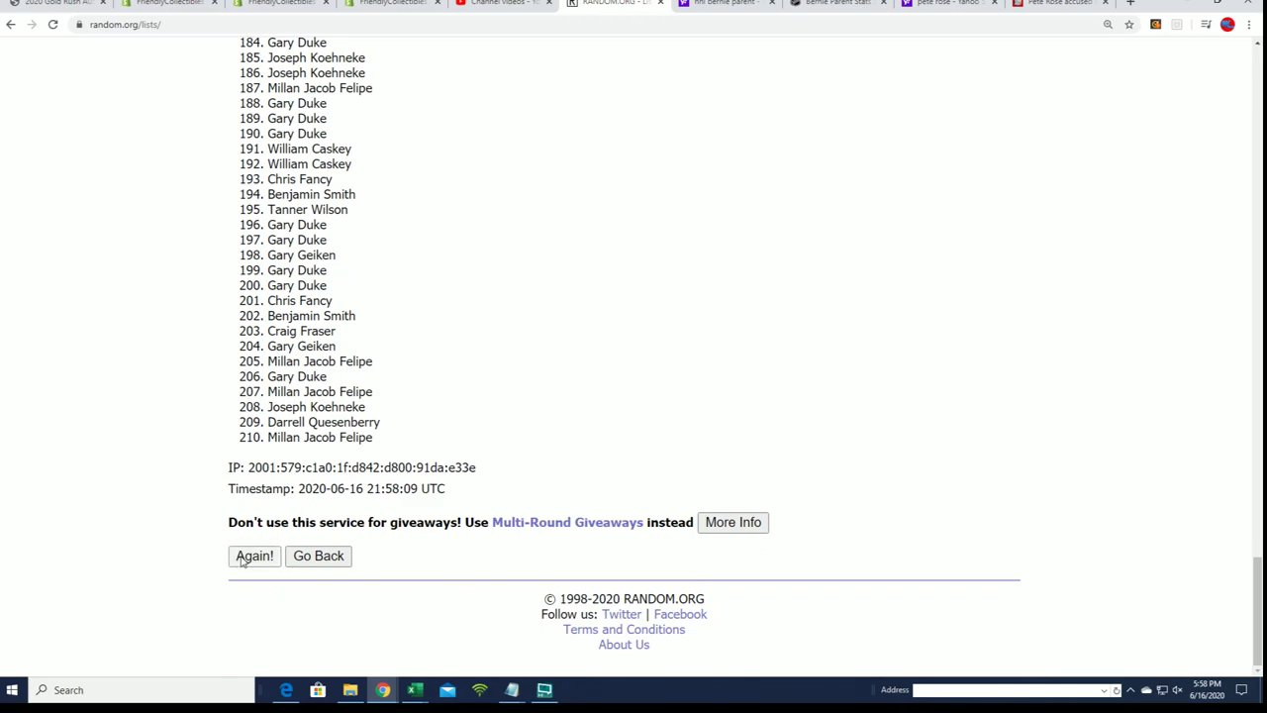
drag(1257, 99, 1257, 606)
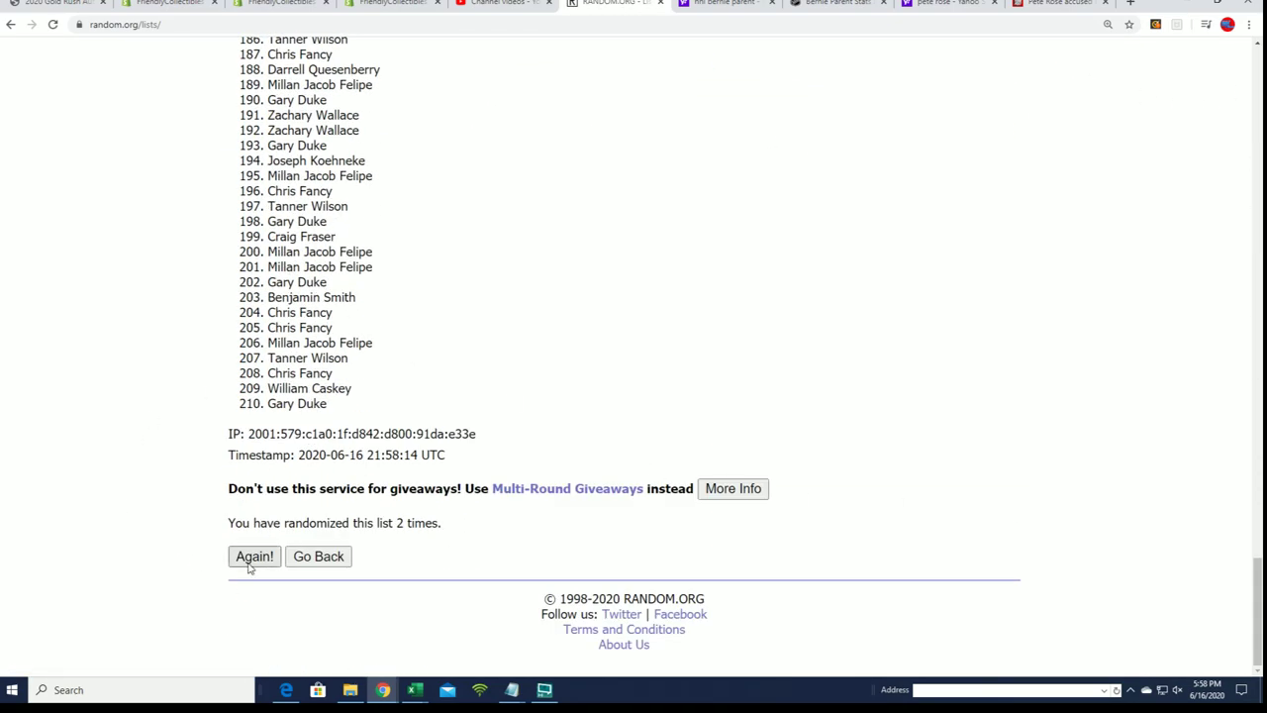
click(253, 555)
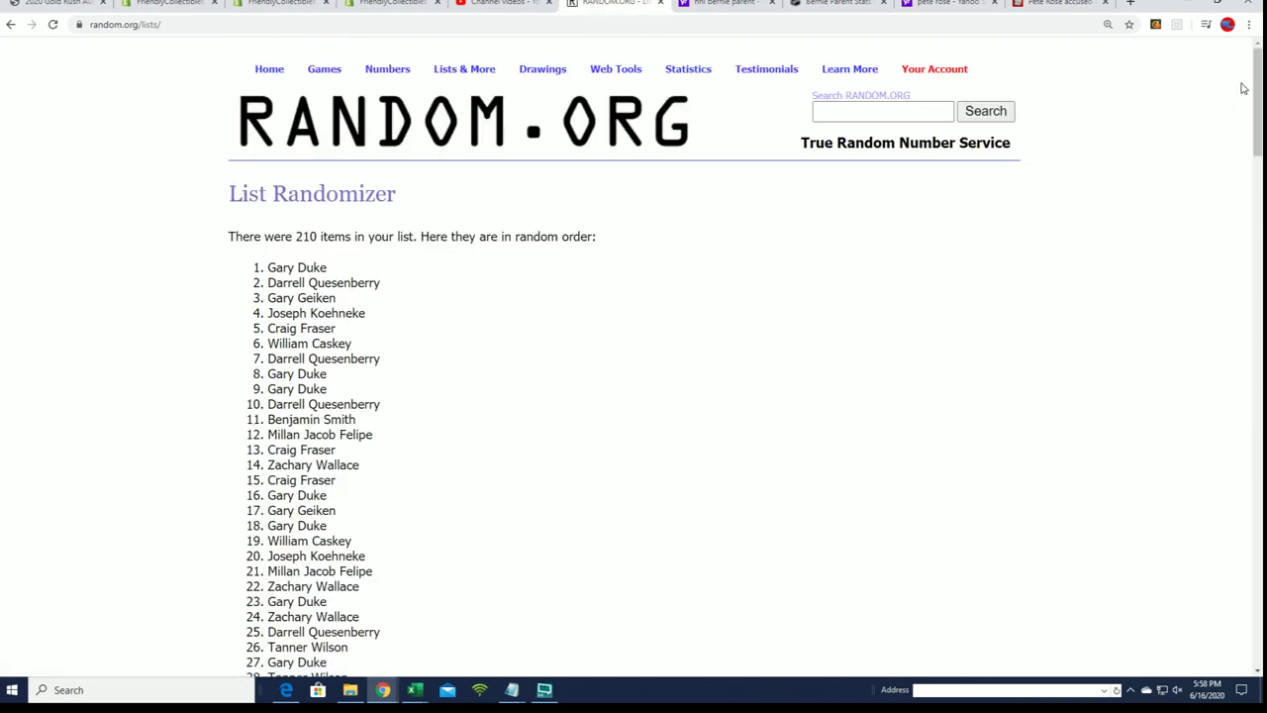
drag(1257, 99, 1257, 622)
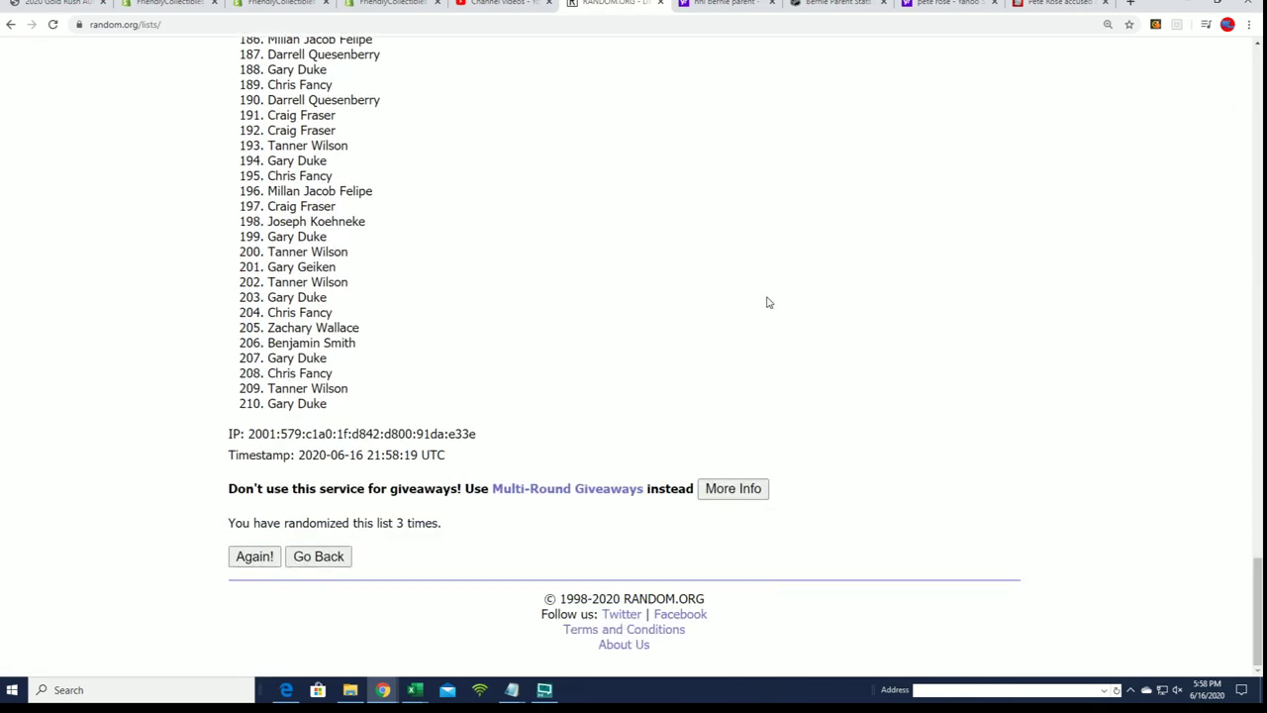
click(253, 556)
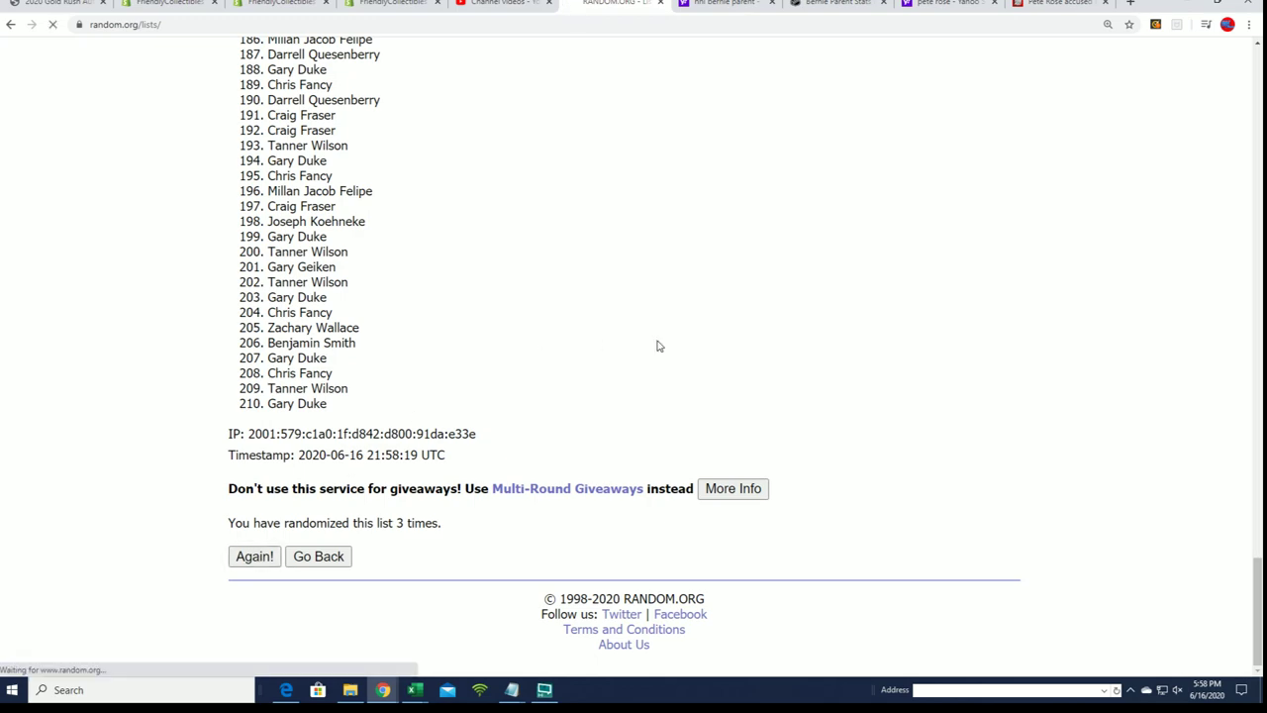
drag(1257, 99, 1258, 608)
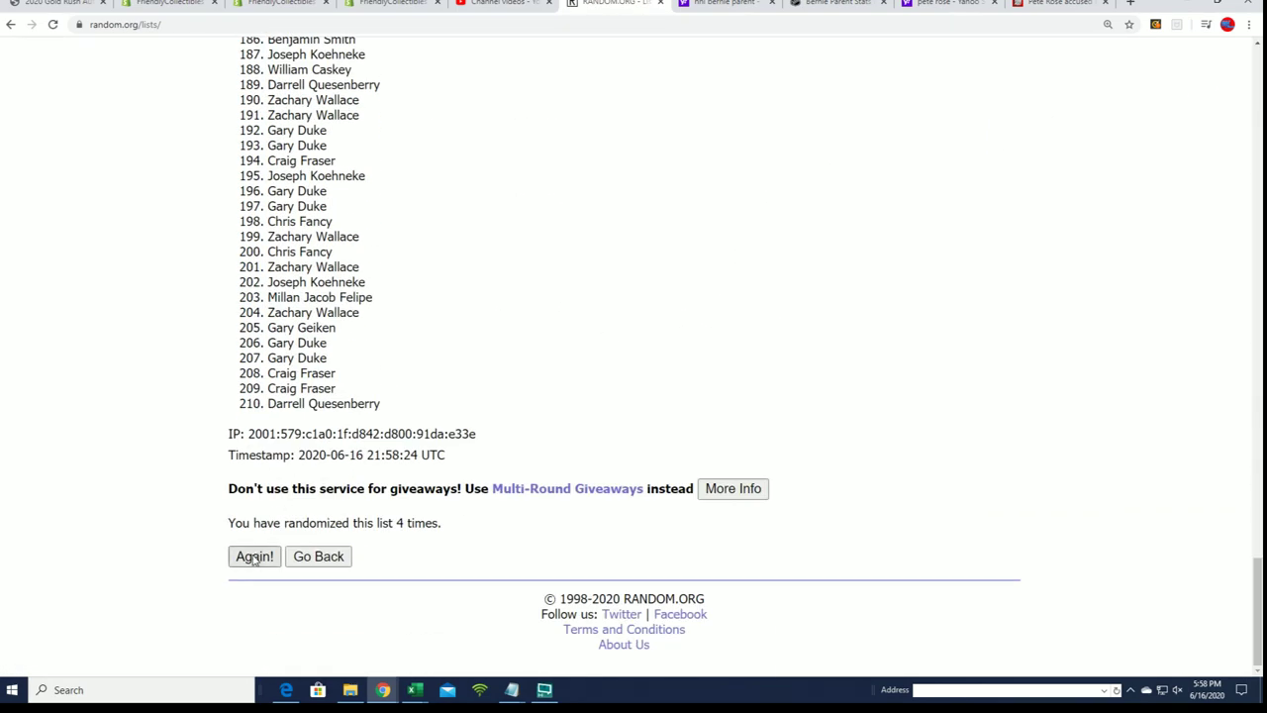
click(254, 557)
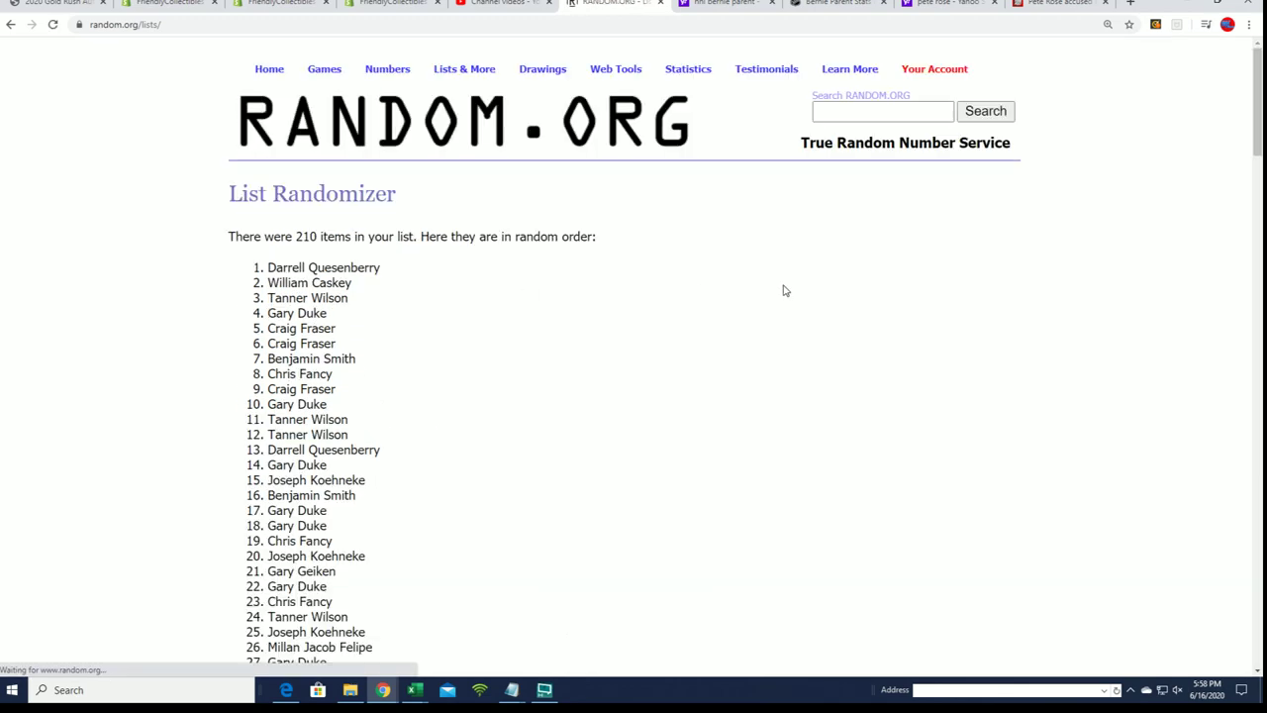
drag(1258, 99, 1257, 611)
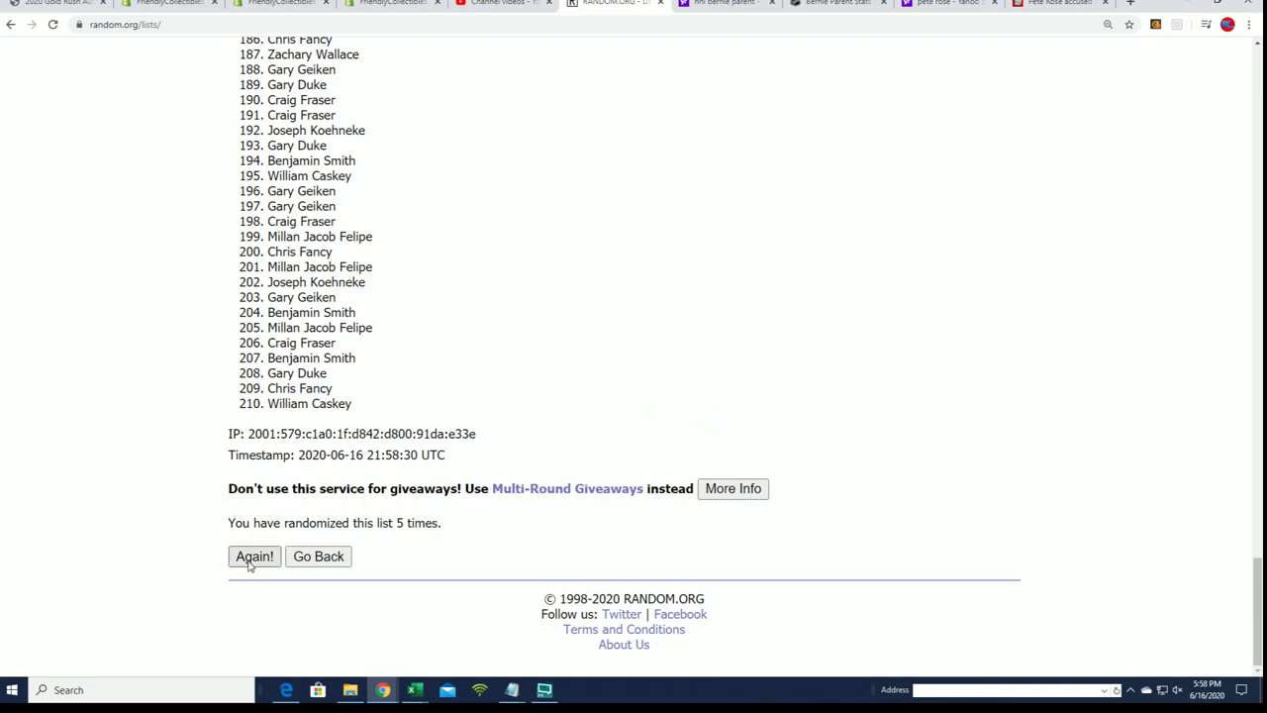
click(252, 557)
scroll(538, 490, down, 9)
scroll(495, 556, down, 20)
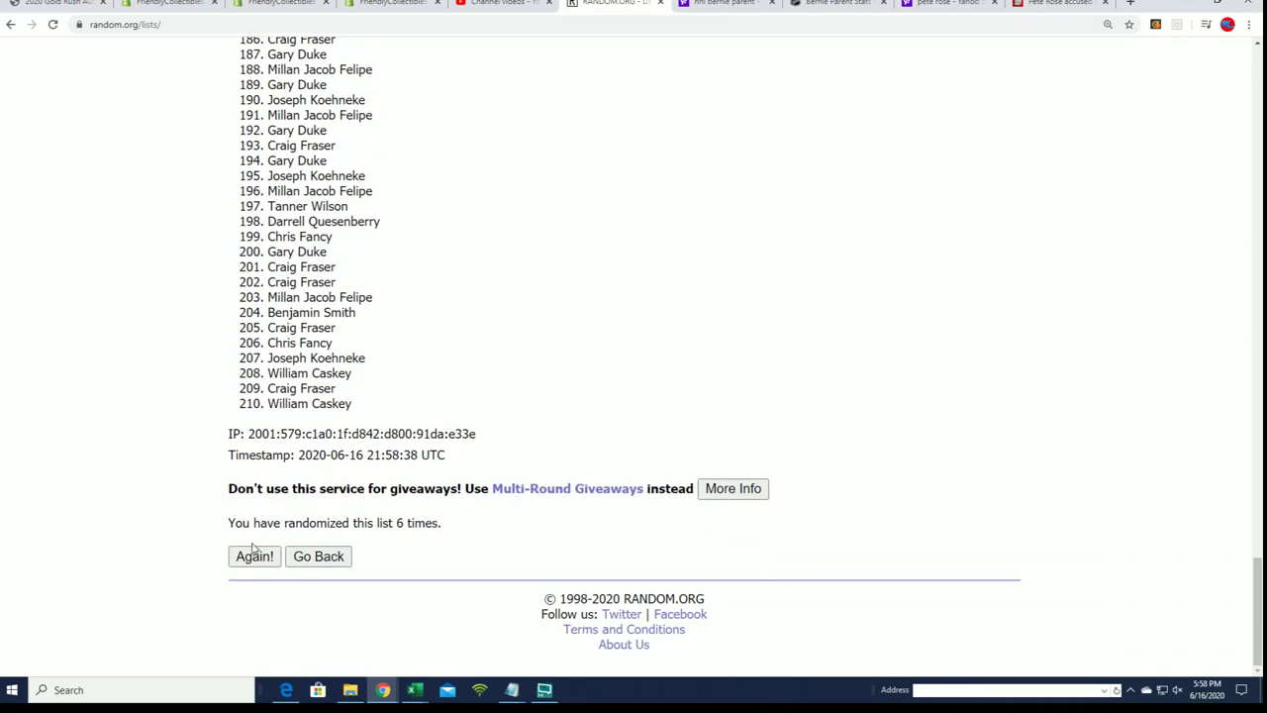
click(254, 555)
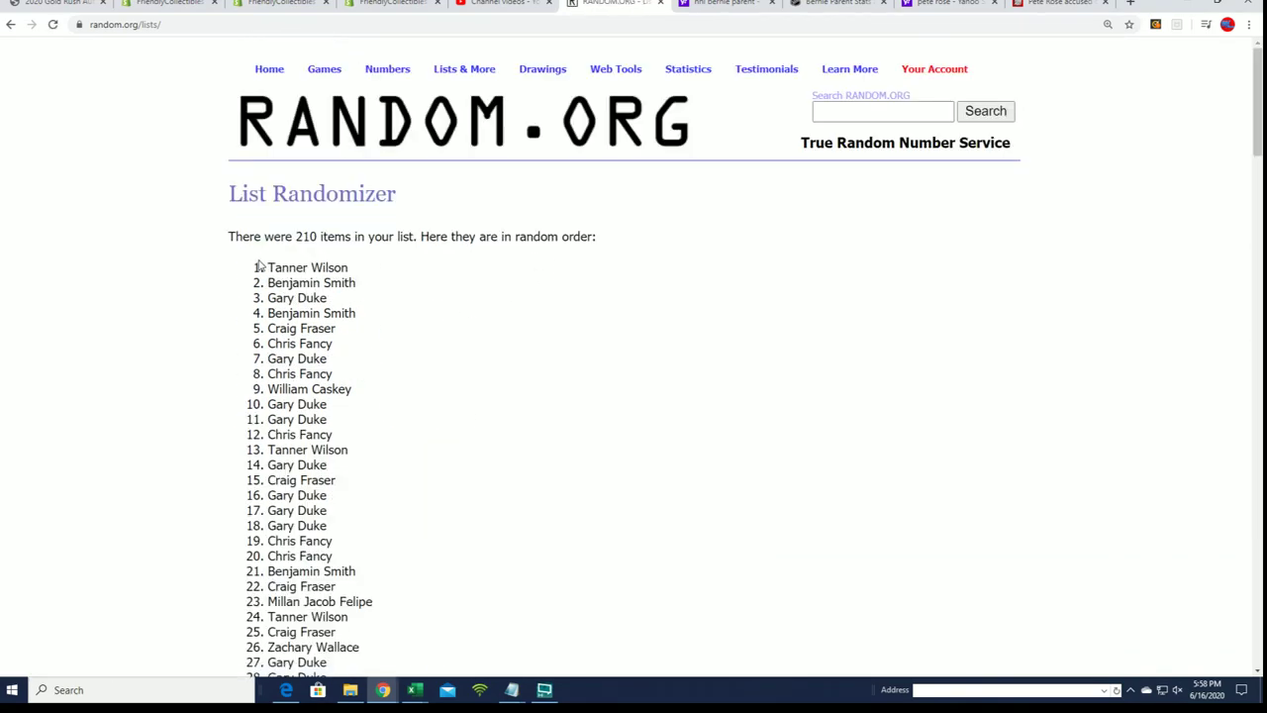
Step: Copy the whole randomized owner list and paste it as unformatted text into the Excel sheet from cell A2, under OWNER NAMES
drag(259, 266, 364, 428)
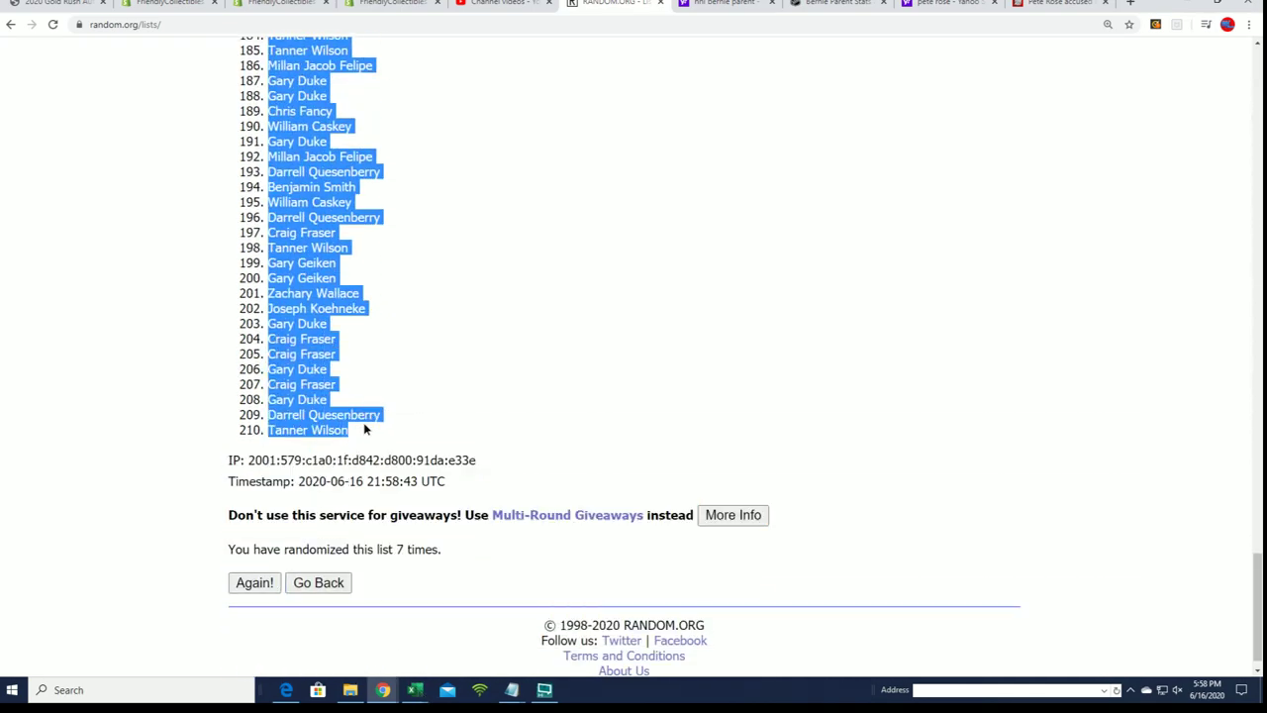
right_click(333, 406)
click(348, 415)
drag(1256, 569, 1215, 40)
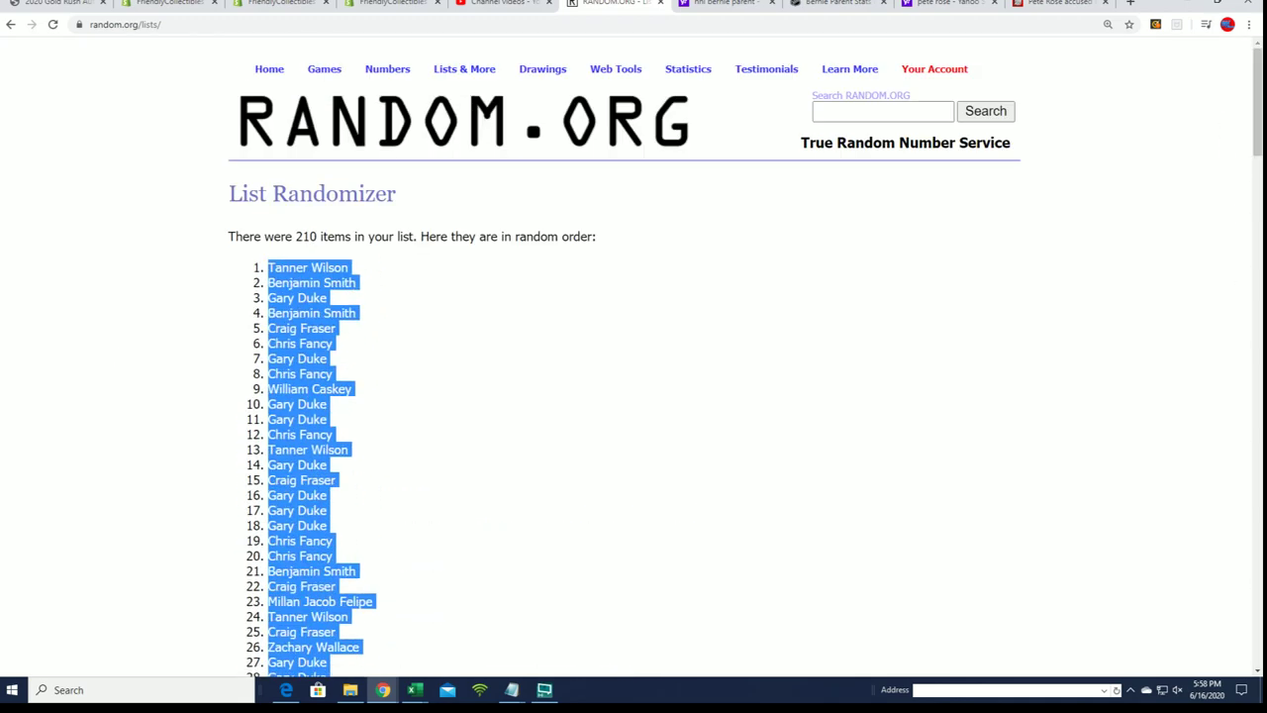
key(alt+Tab)
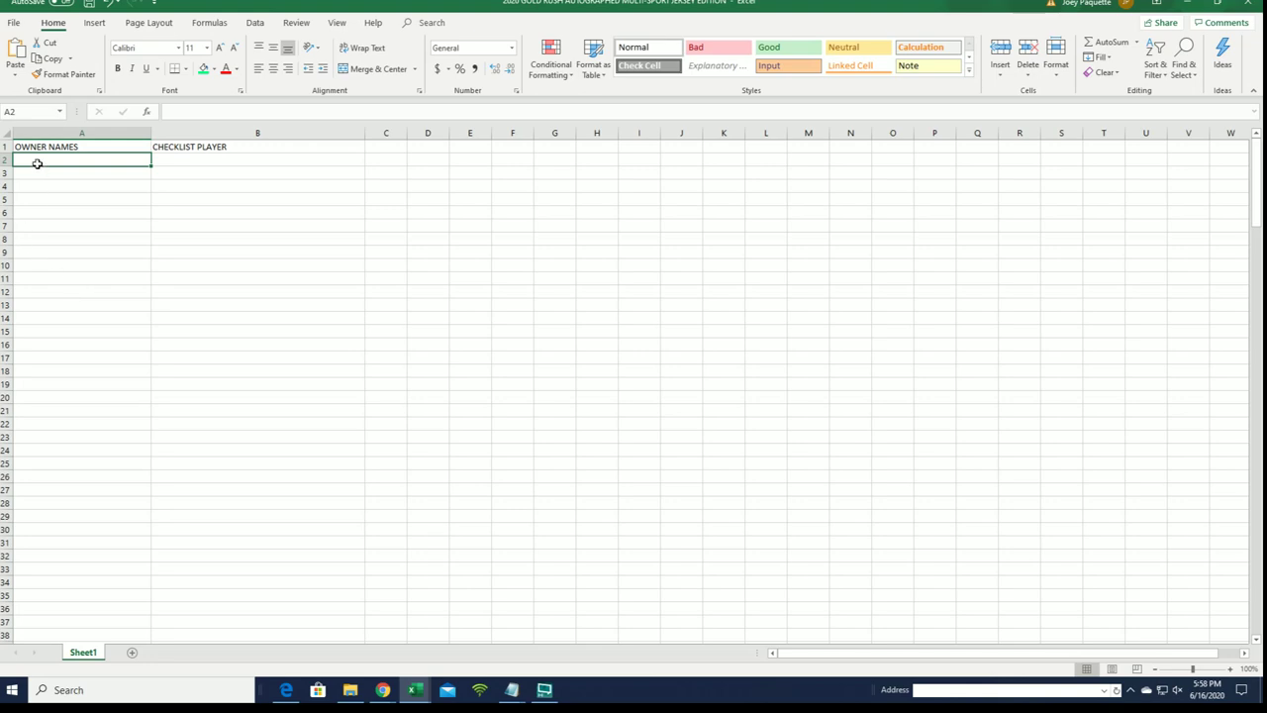
right_click(32, 159)
click(70, 230)
key(Down)
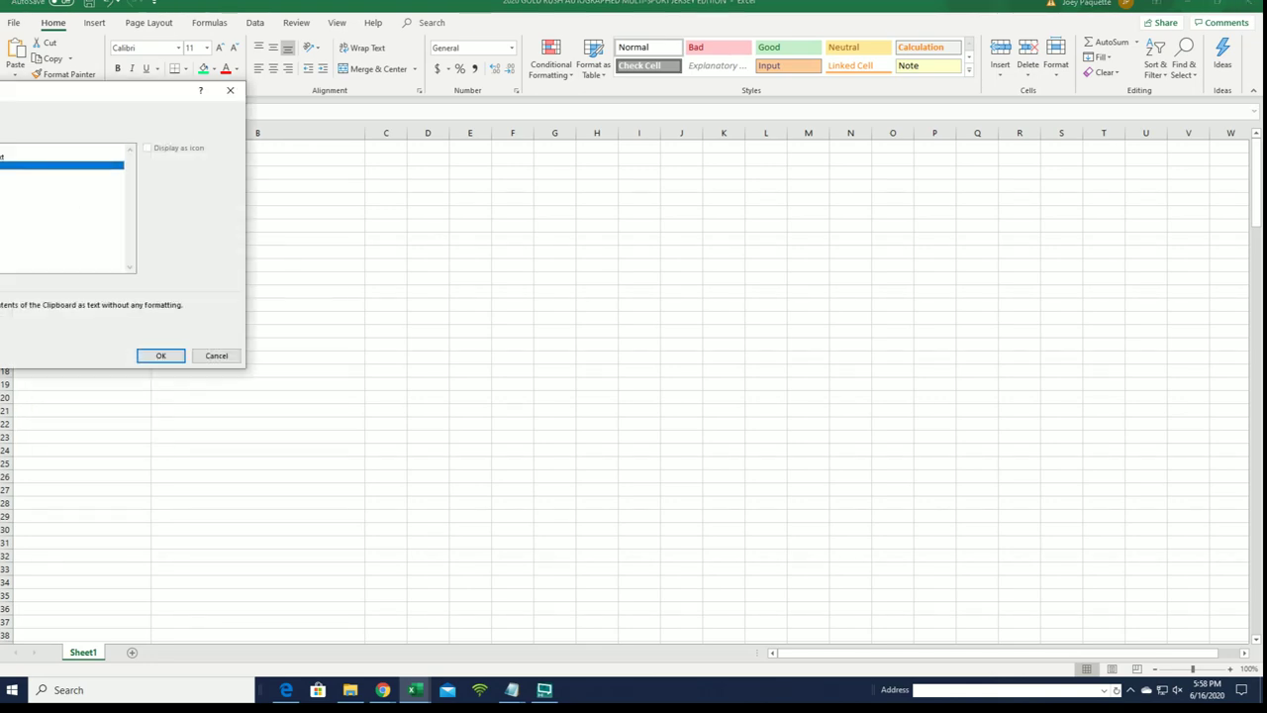
click(163, 356)
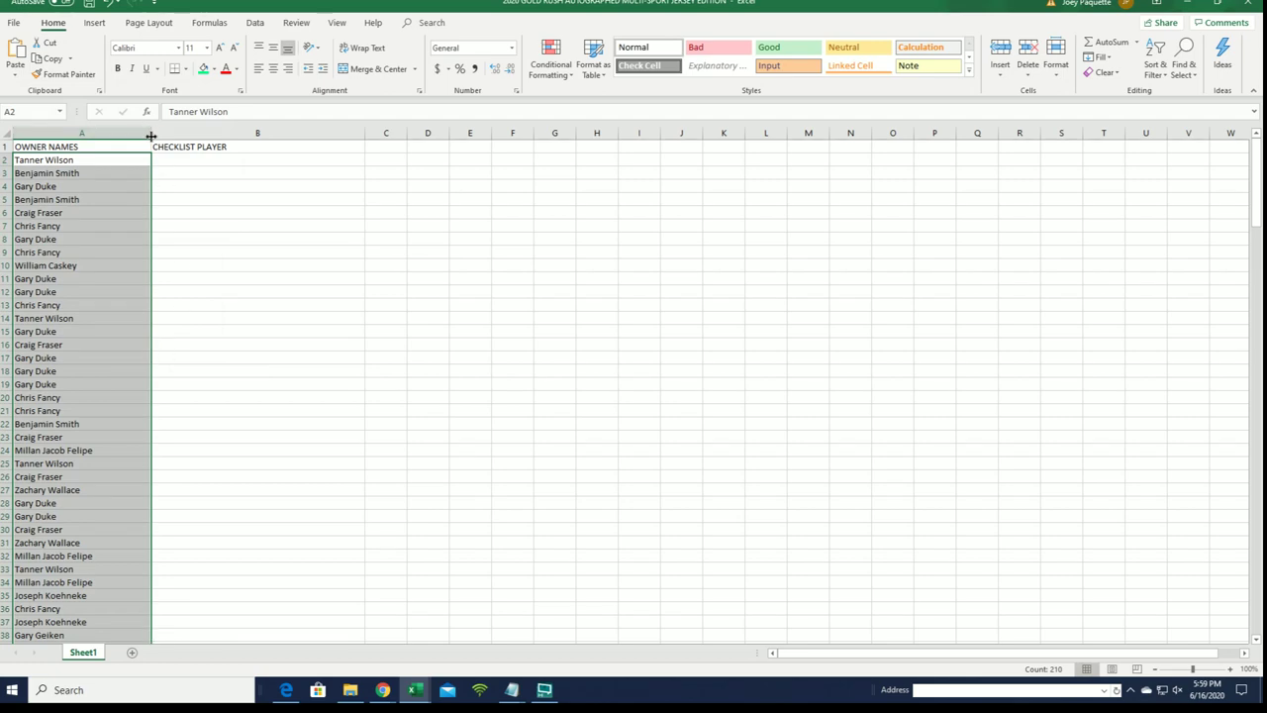
Step: Narrow column A to fit the owner names and select cell B2 under CHECKLIST PLAYER
click(138, 132)
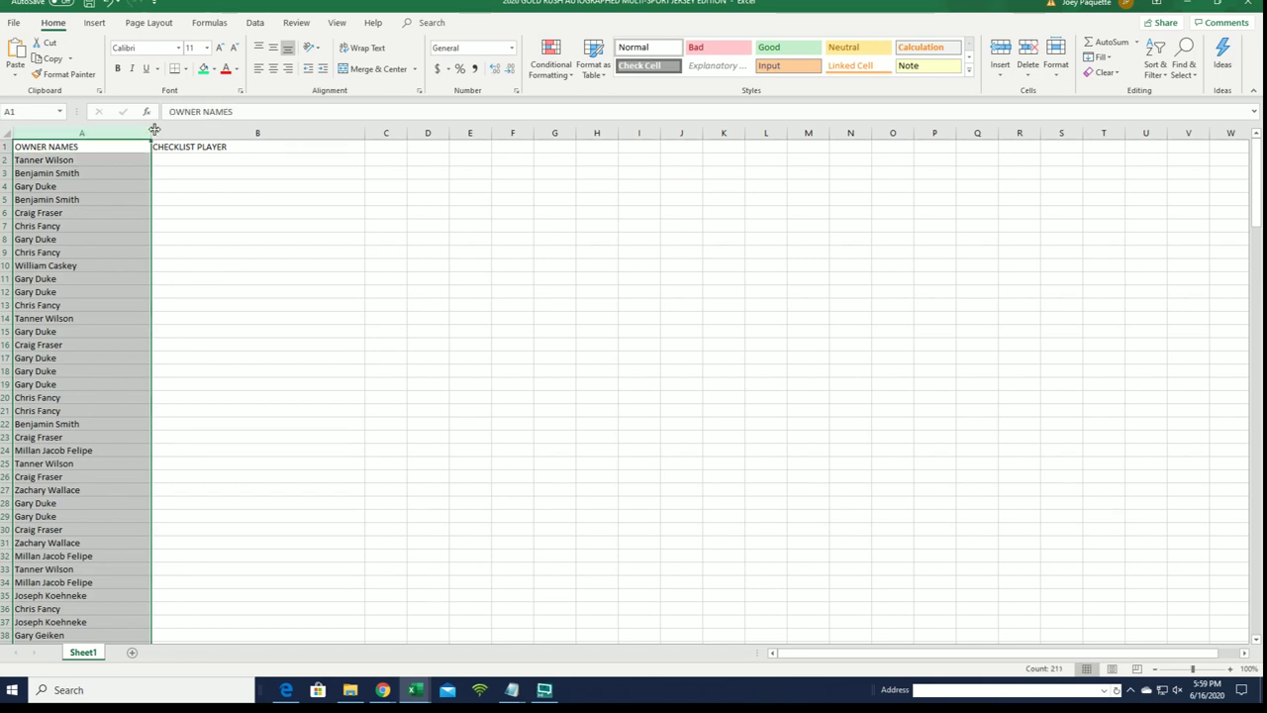
drag(150, 133, 149, 173)
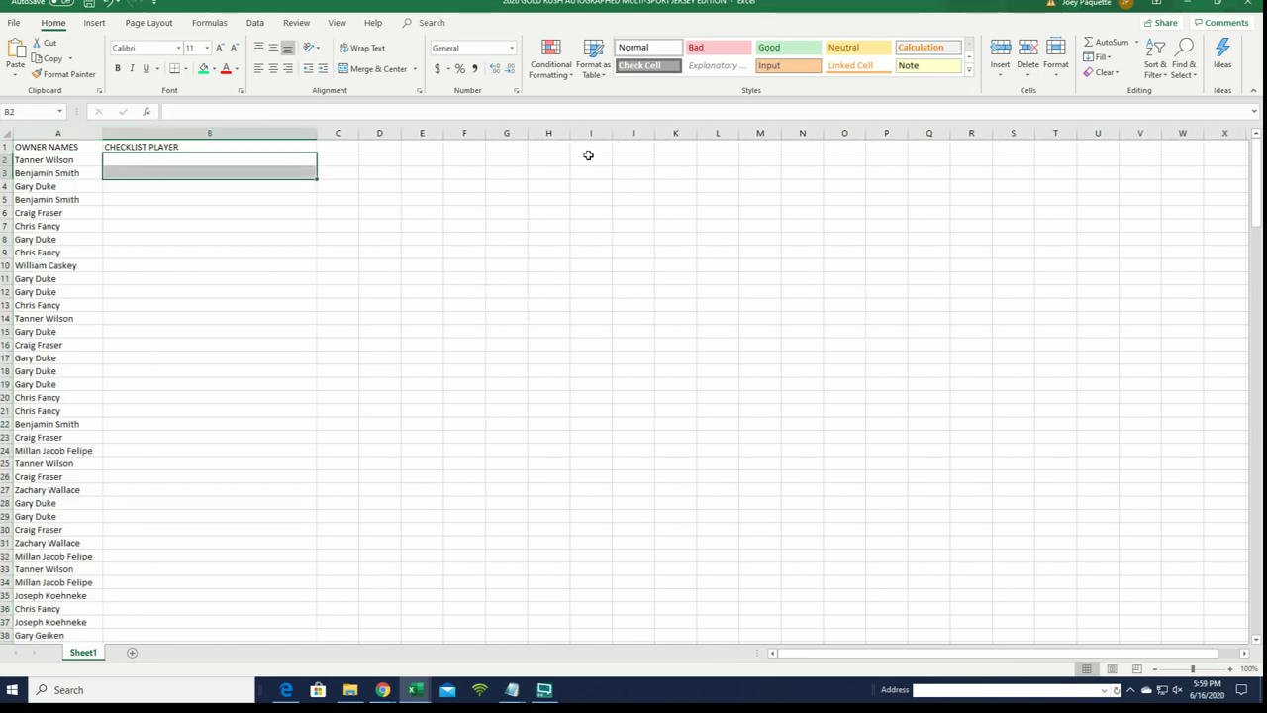
click(128, 168)
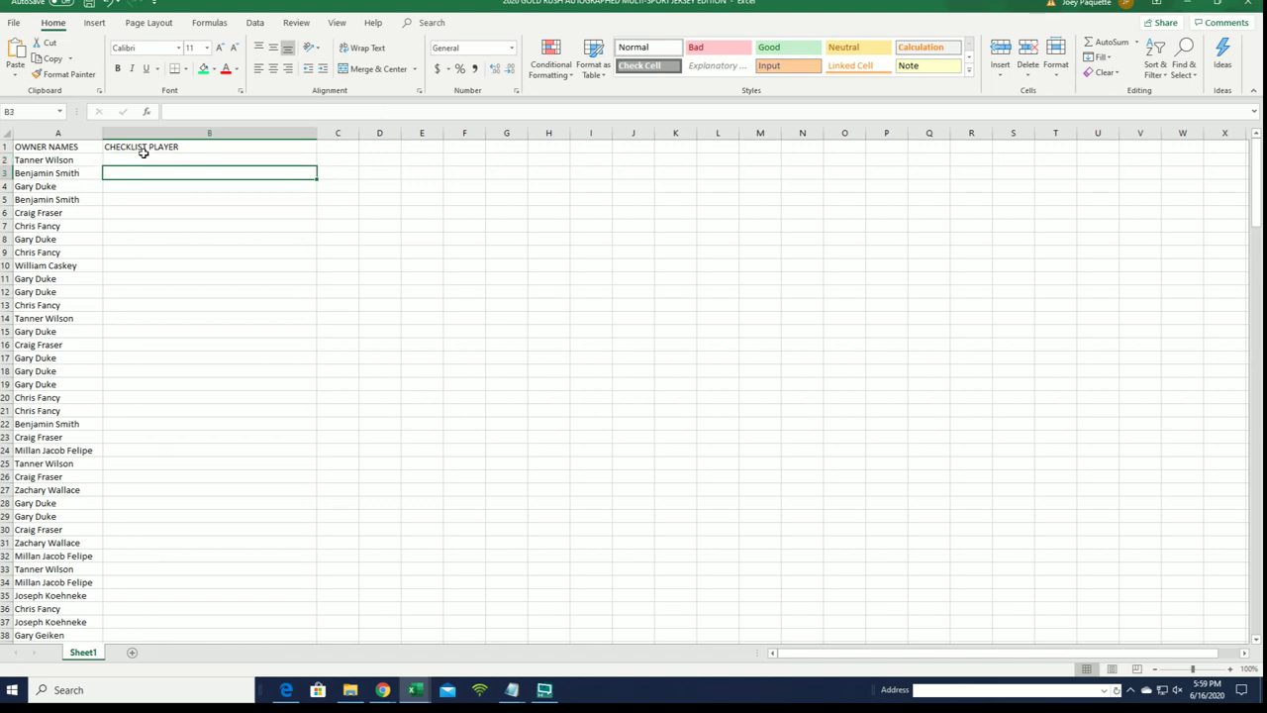
click(144, 157)
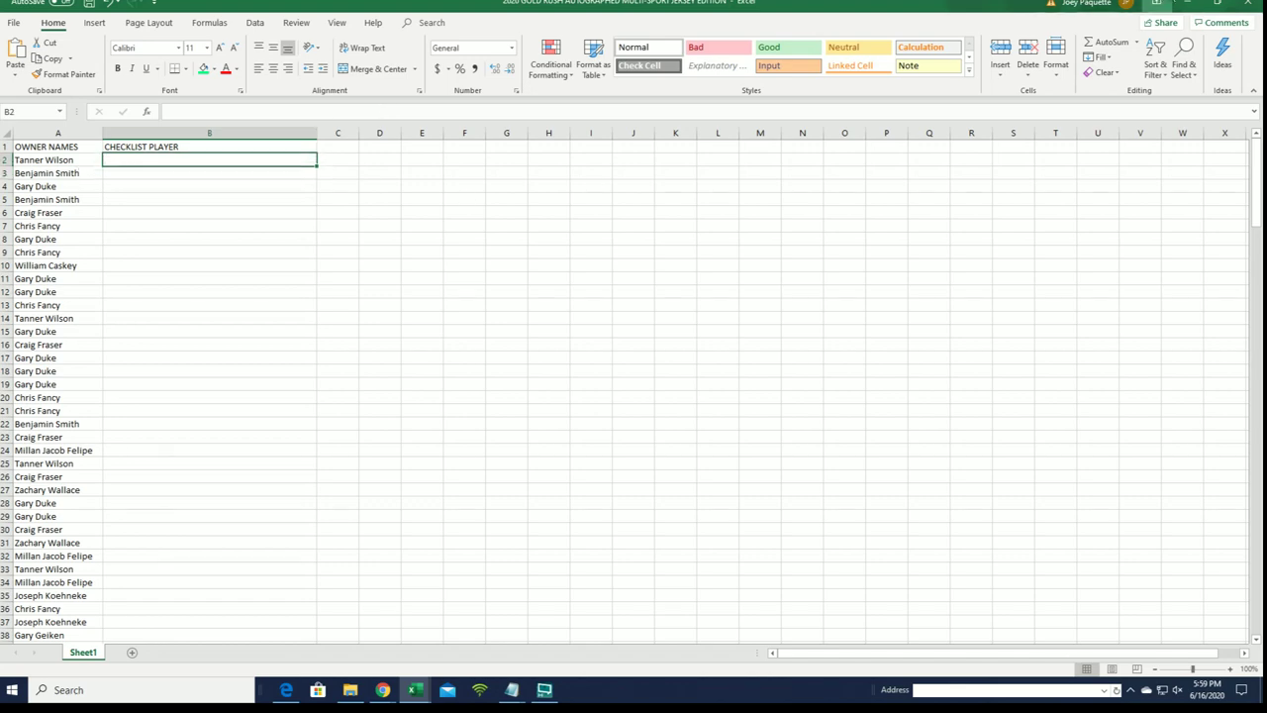
Step: Switch back to the browser and open a blank List Randomizer form
click(1187, 6)
mouse_move(453, 69)
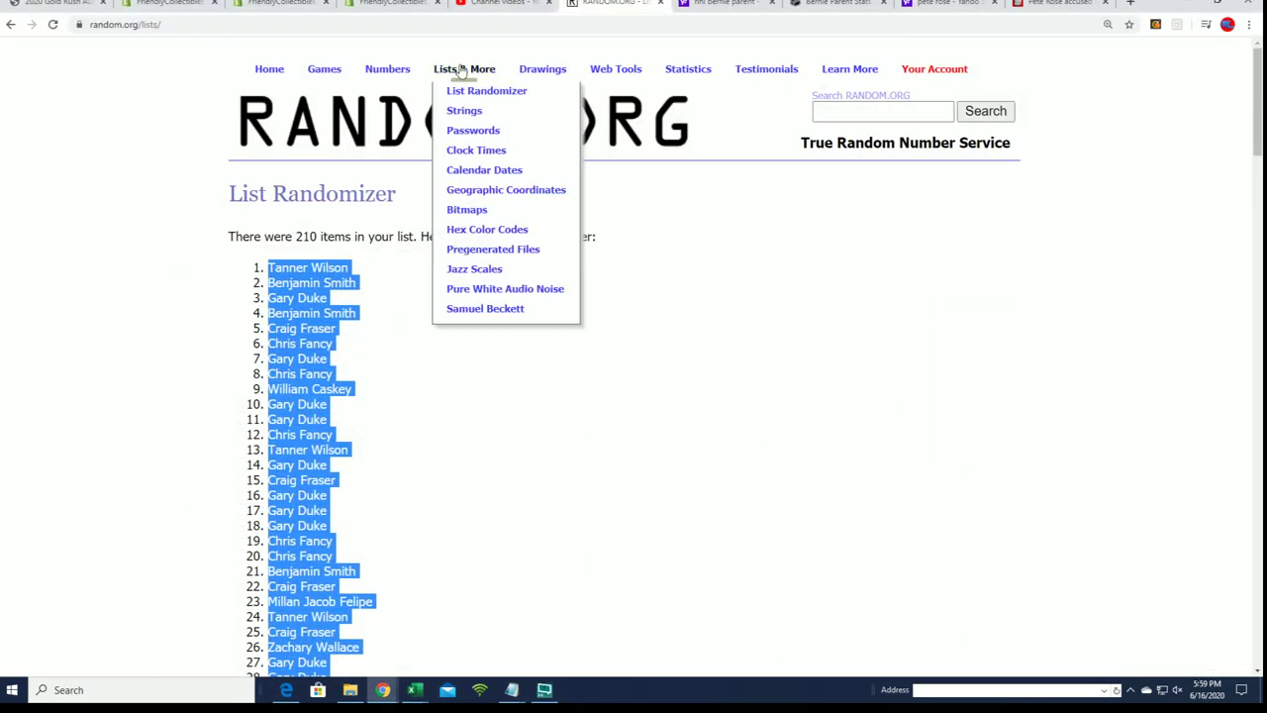
click(477, 94)
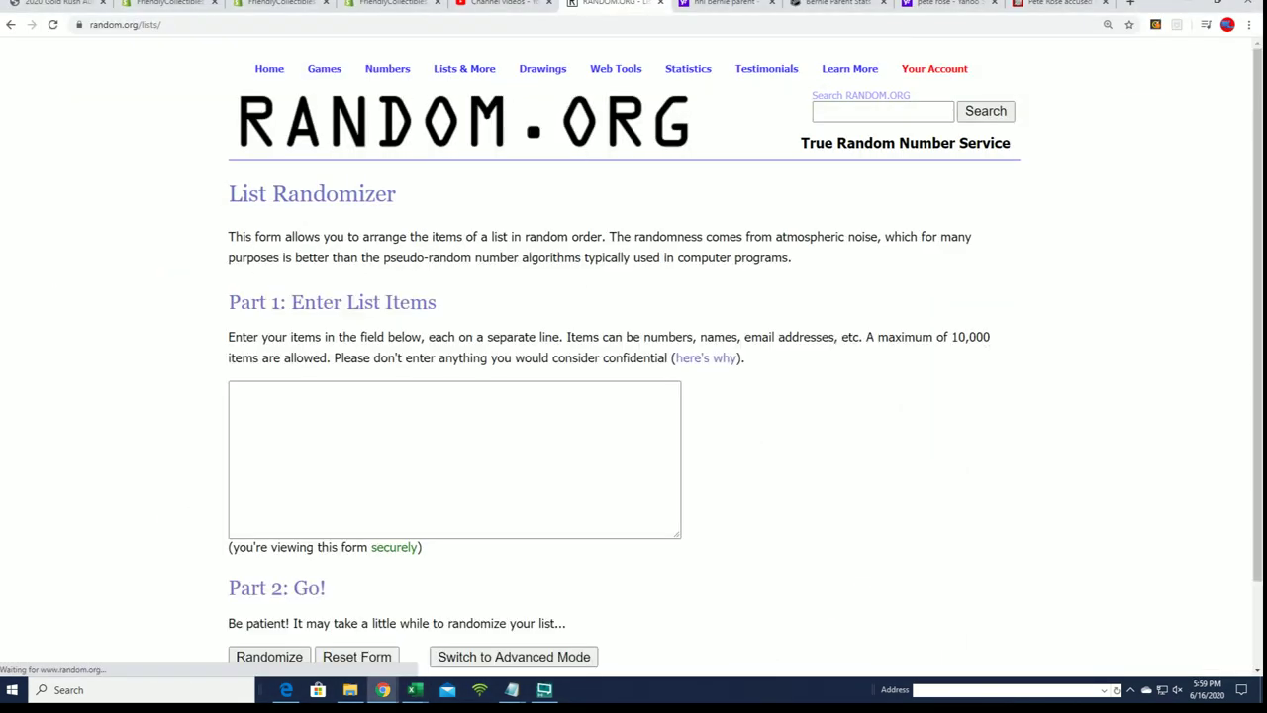
Step: Copy the checklist players in Notepad, from 1980 Miracle/Quarterbacks Of through Zion Williamson, into the List Randomizer's items field
key(alt+Tab)
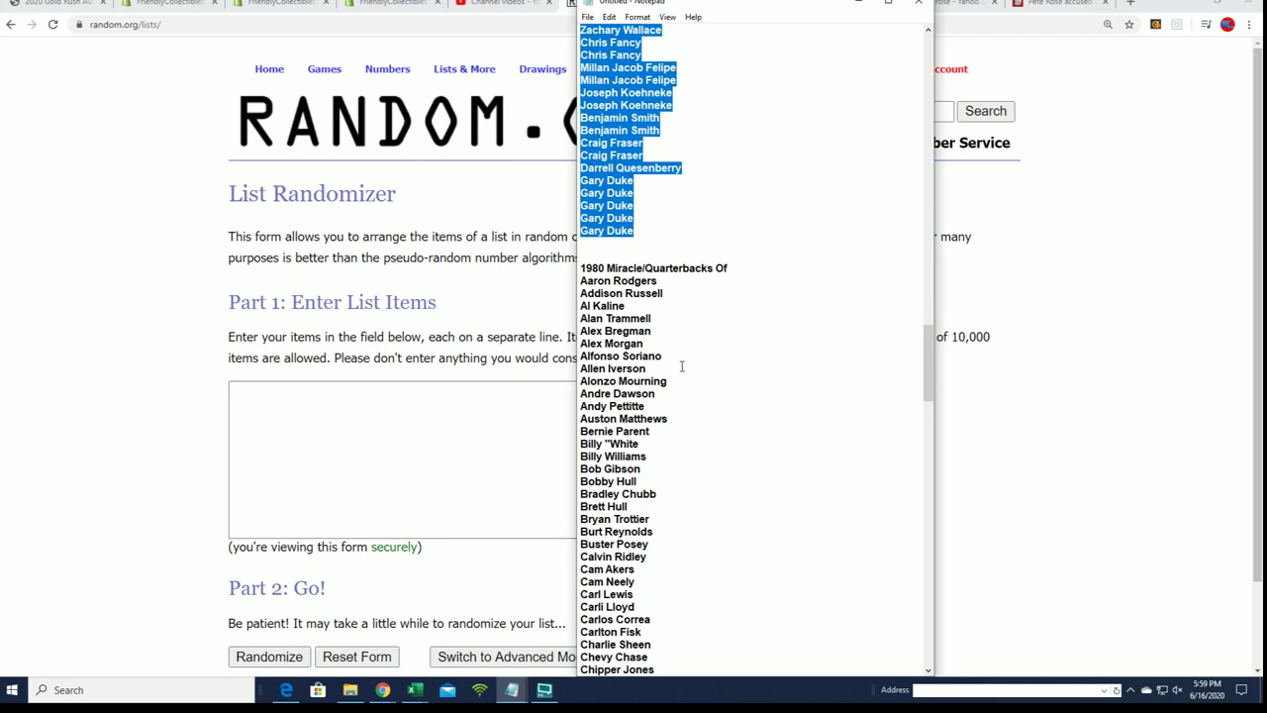
scroll(682, 367, down, 2)
drag(583, 196, 664, 655)
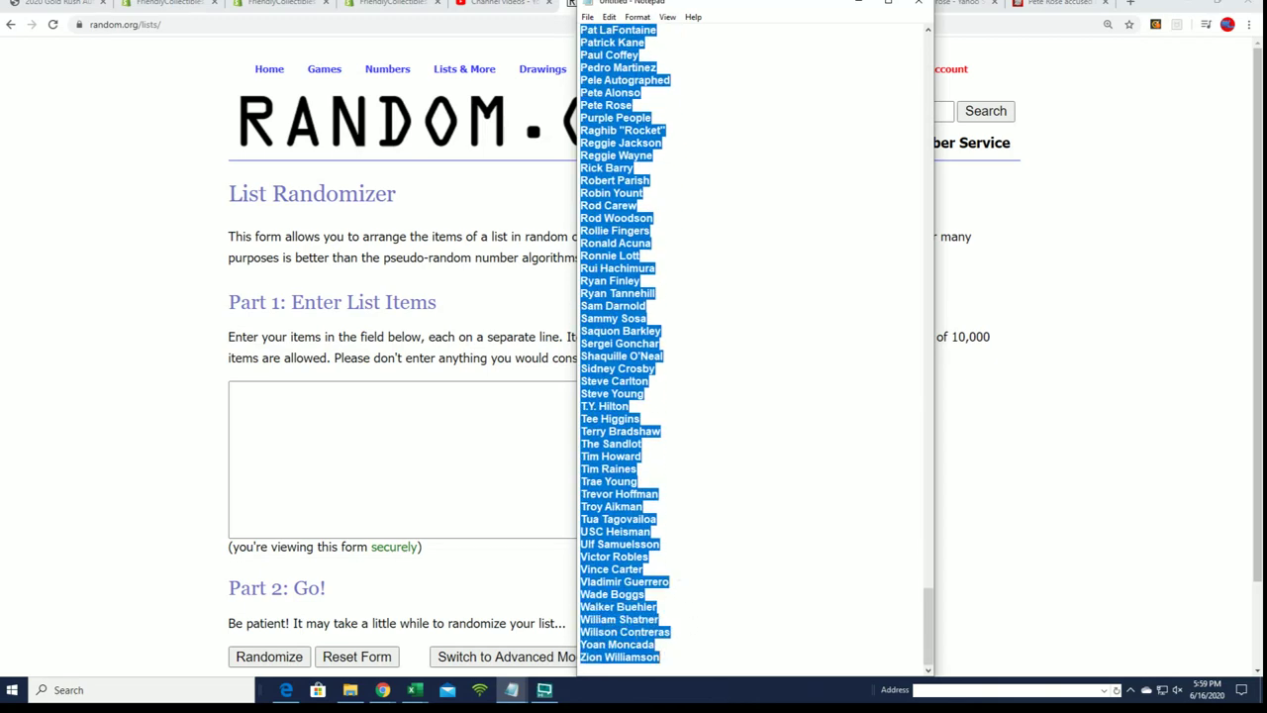
right_click(634, 640)
click(658, 479)
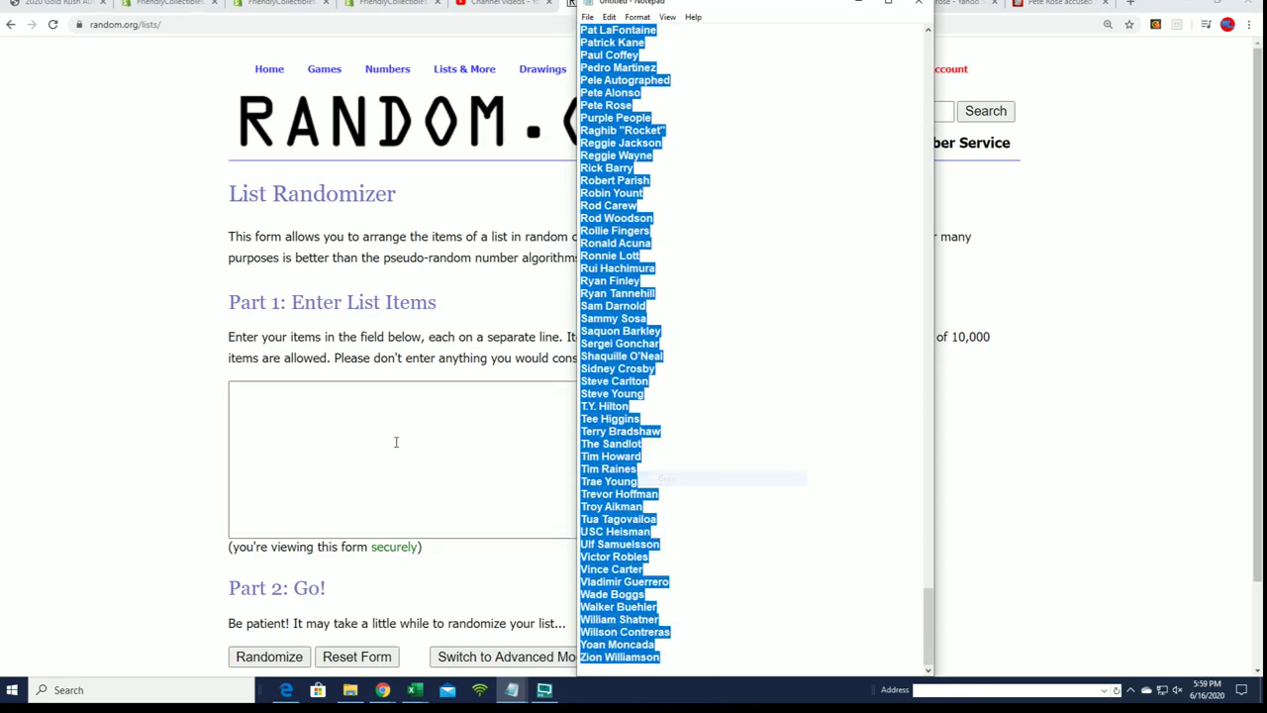
click(396, 441)
right_click(297, 398)
click(331, 507)
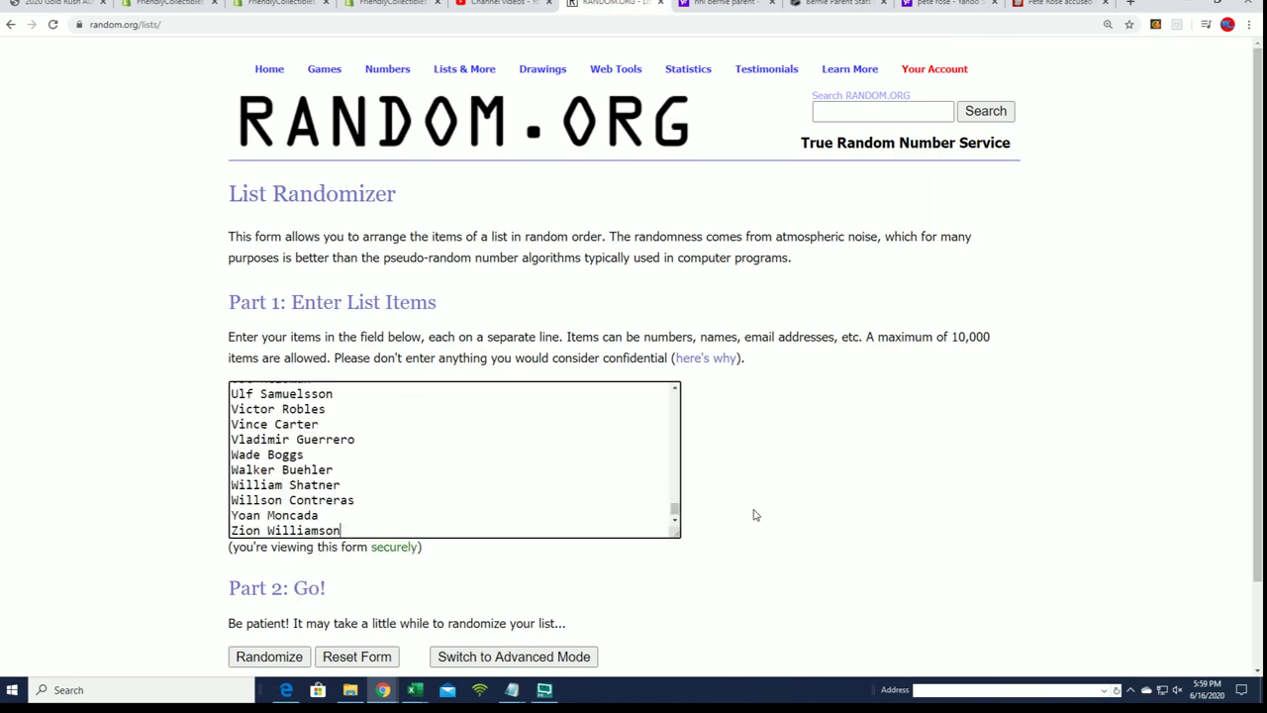
Step: Randomize the checklist player list seven times in a row in the List Randomizer
scroll(751, 535, down, 1)
click(248, 556)
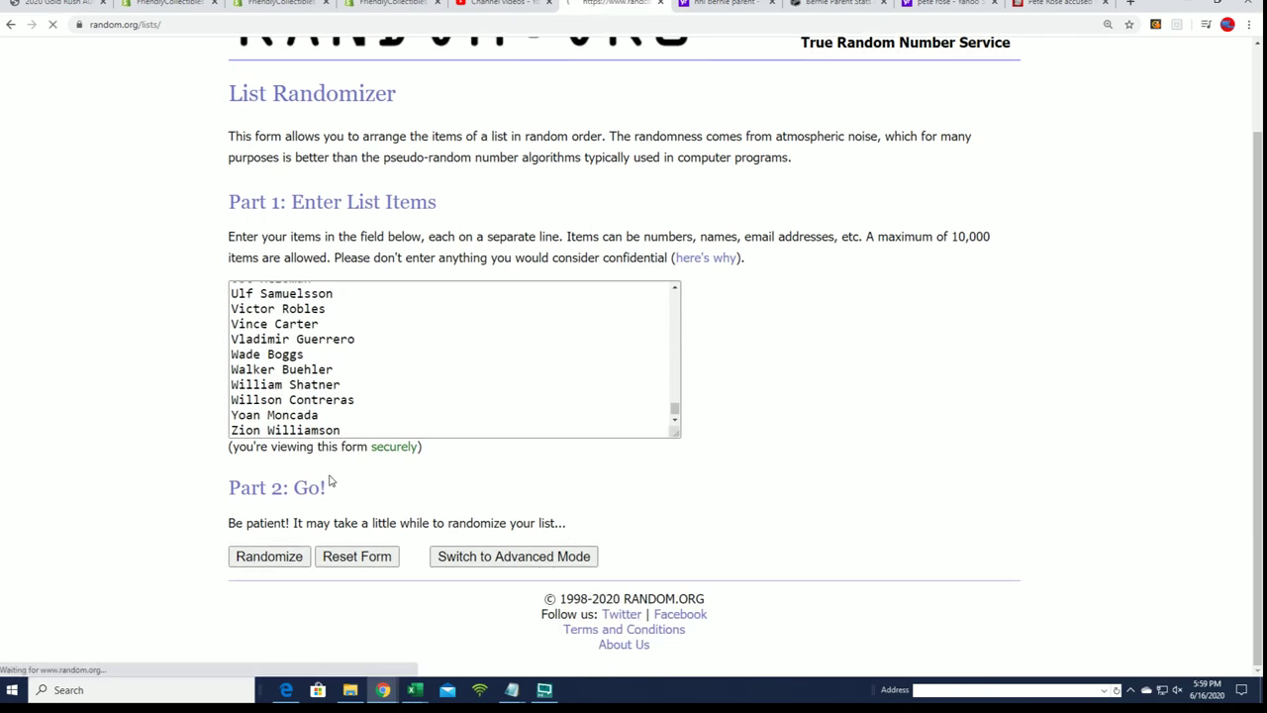
scroll(280, 512, down, 18)
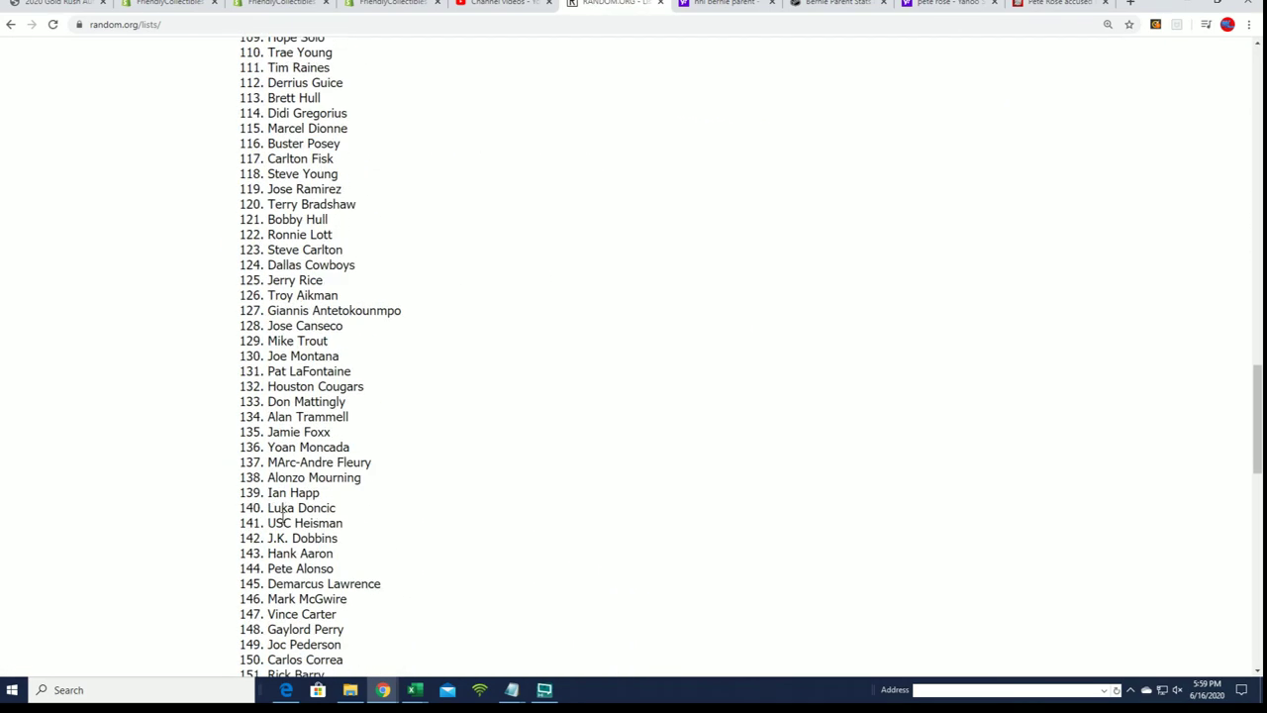
scroll(280, 515, down, 12)
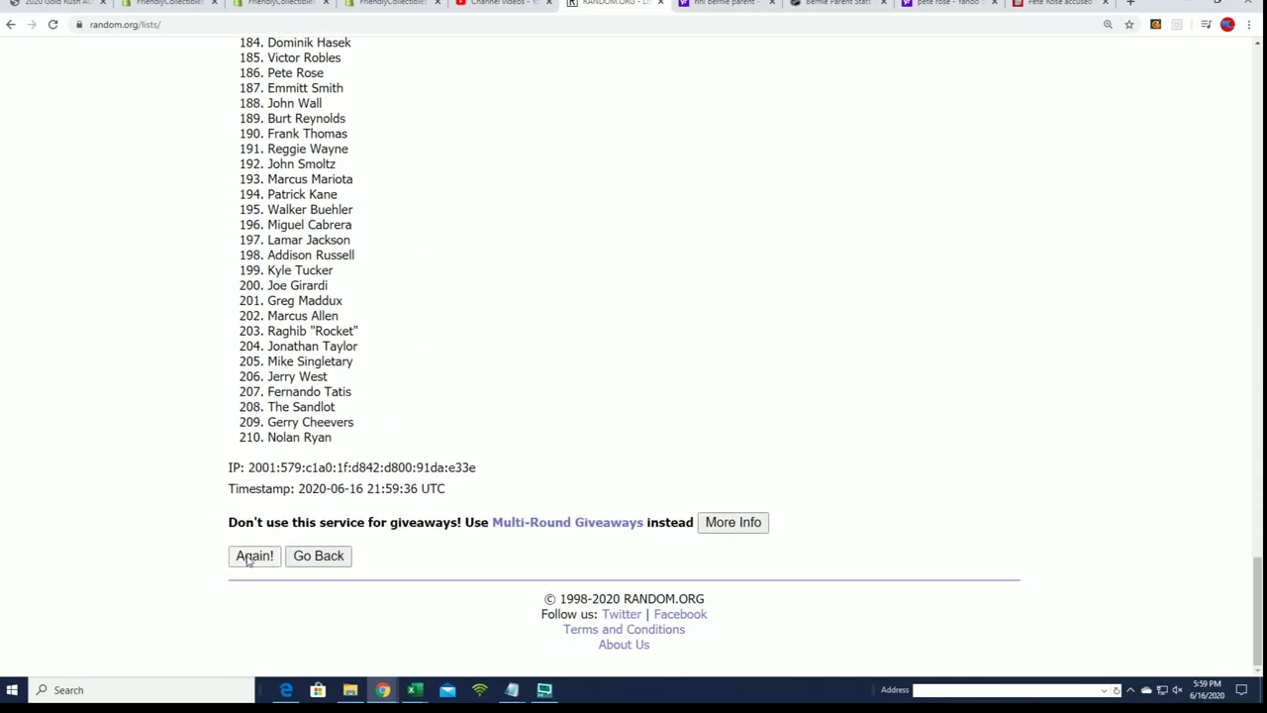
click(255, 555)
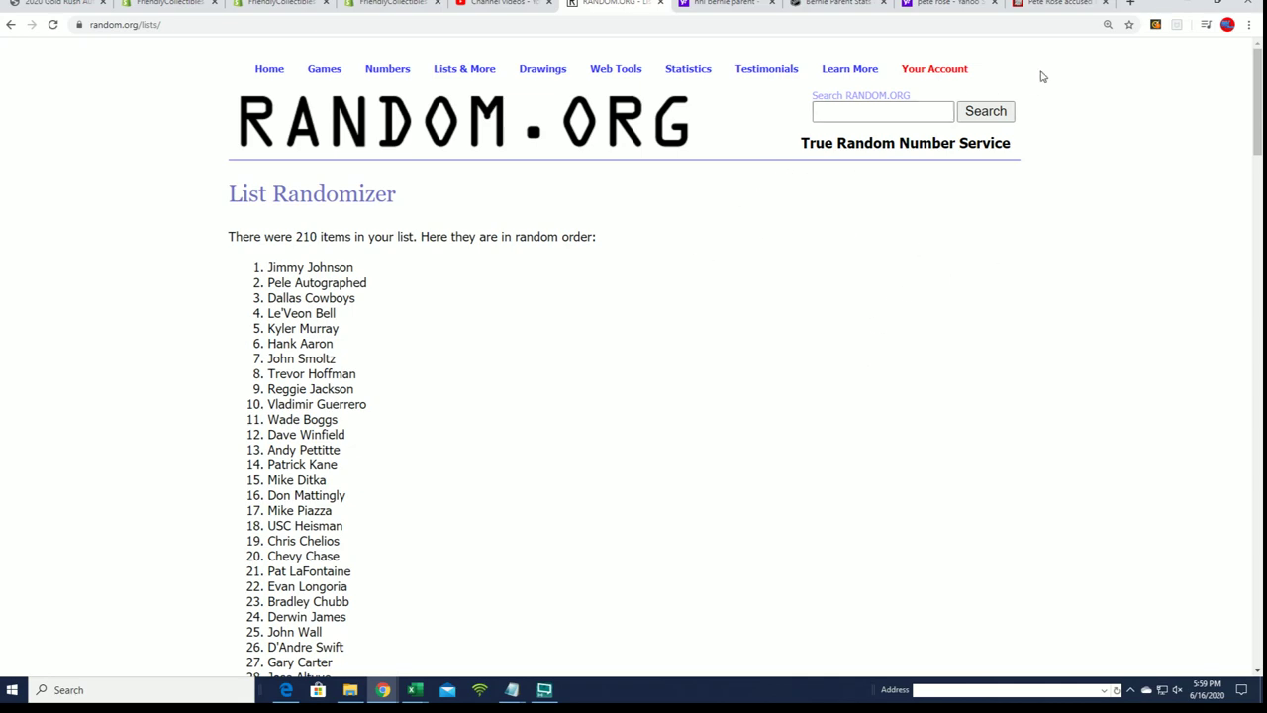
scroll(186, 581, down, 20)
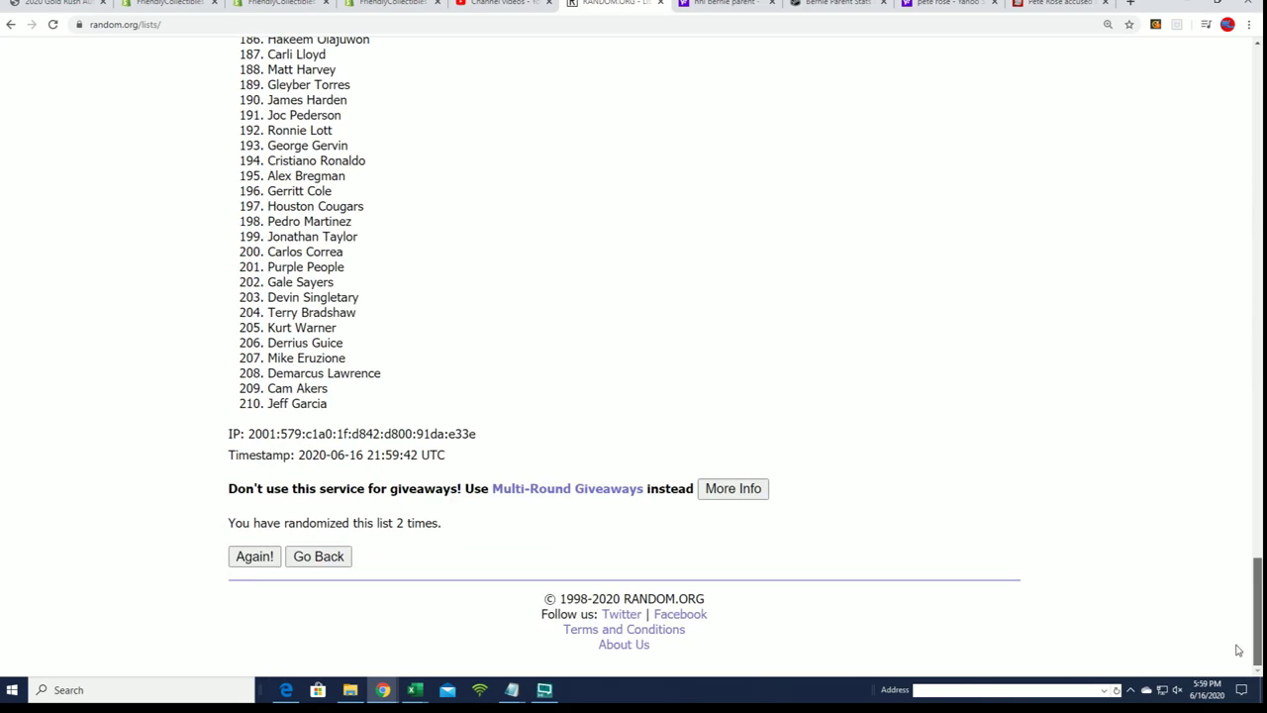
click(255, 556)
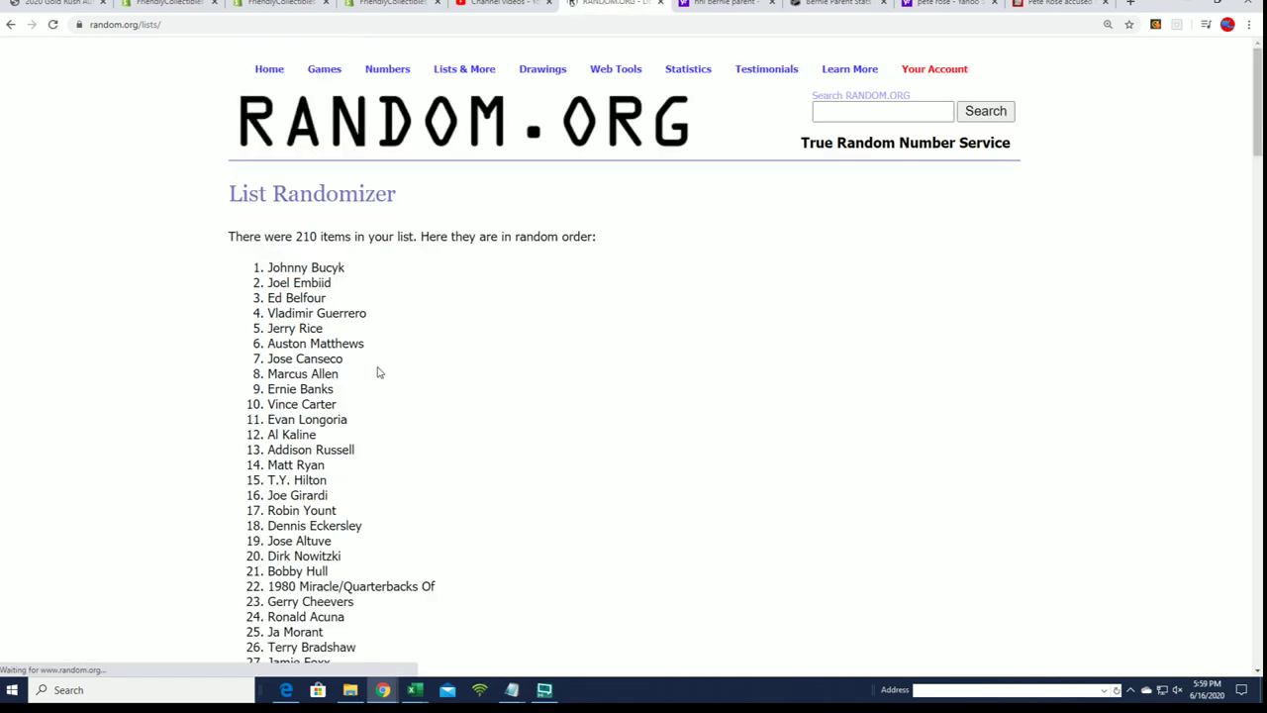
drag(1260, 94, 1261, 580)
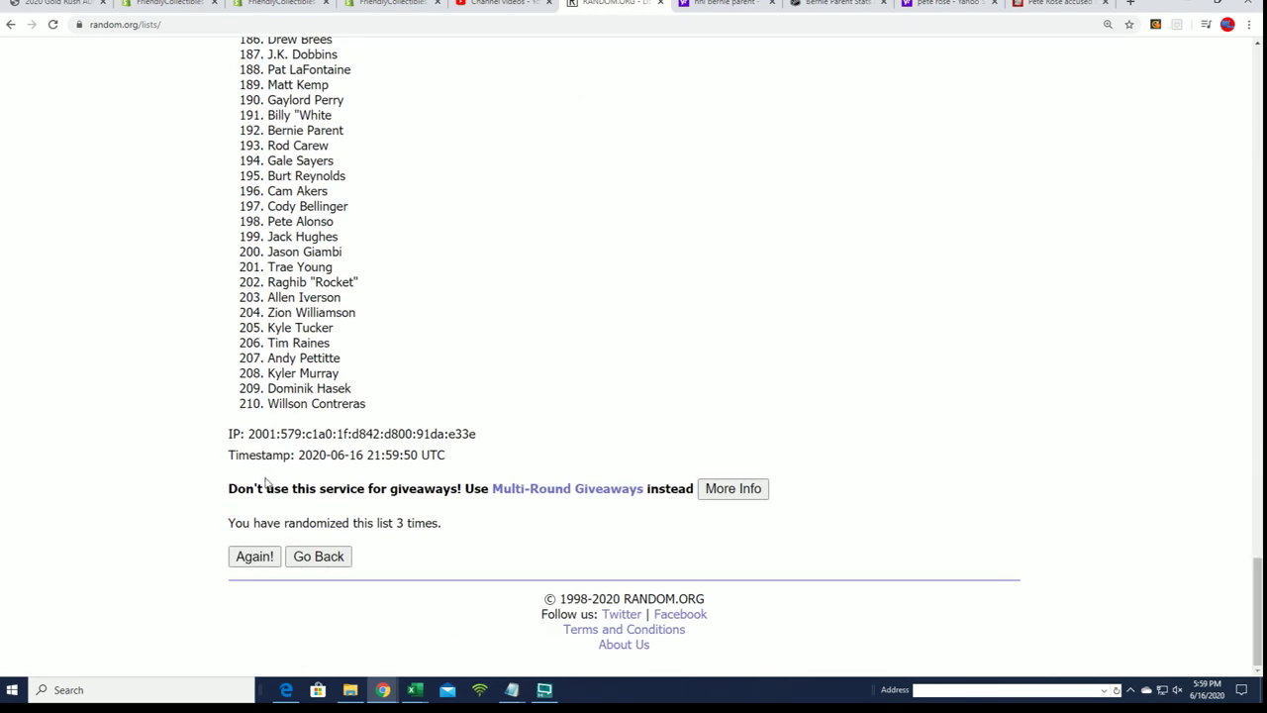
click(253, 557)
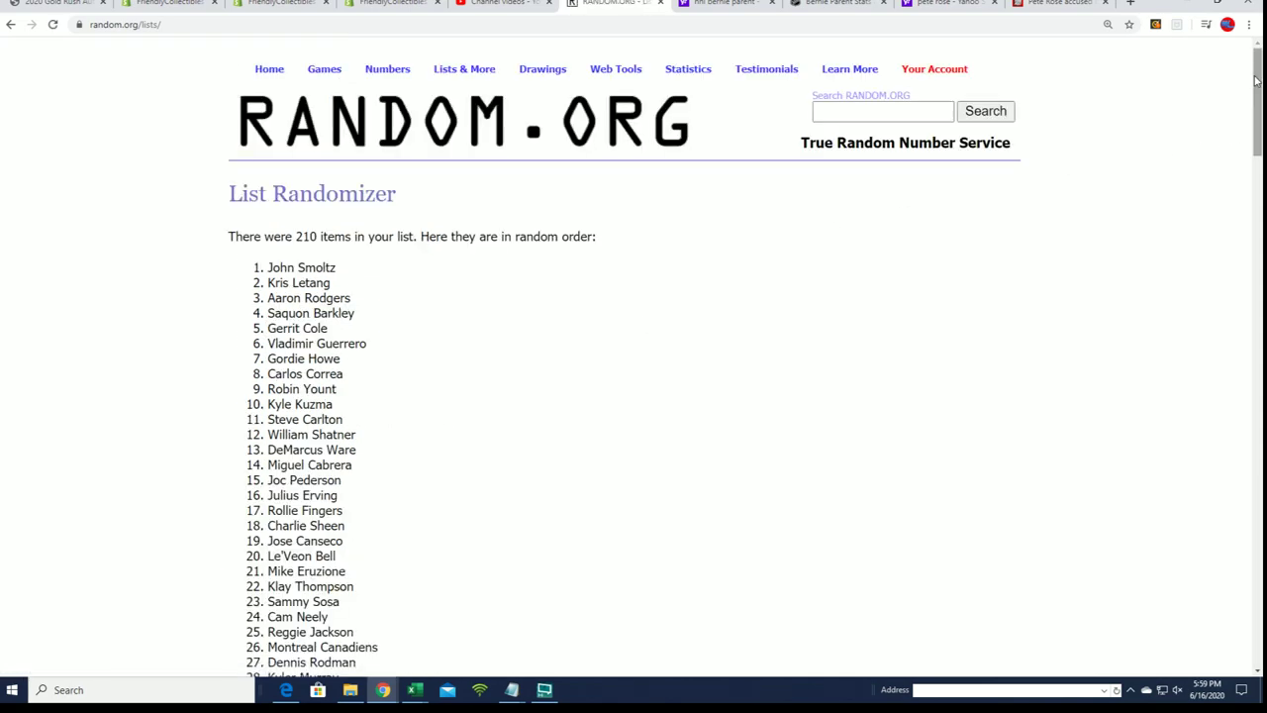
drag(1260, 79, 1259, 589)
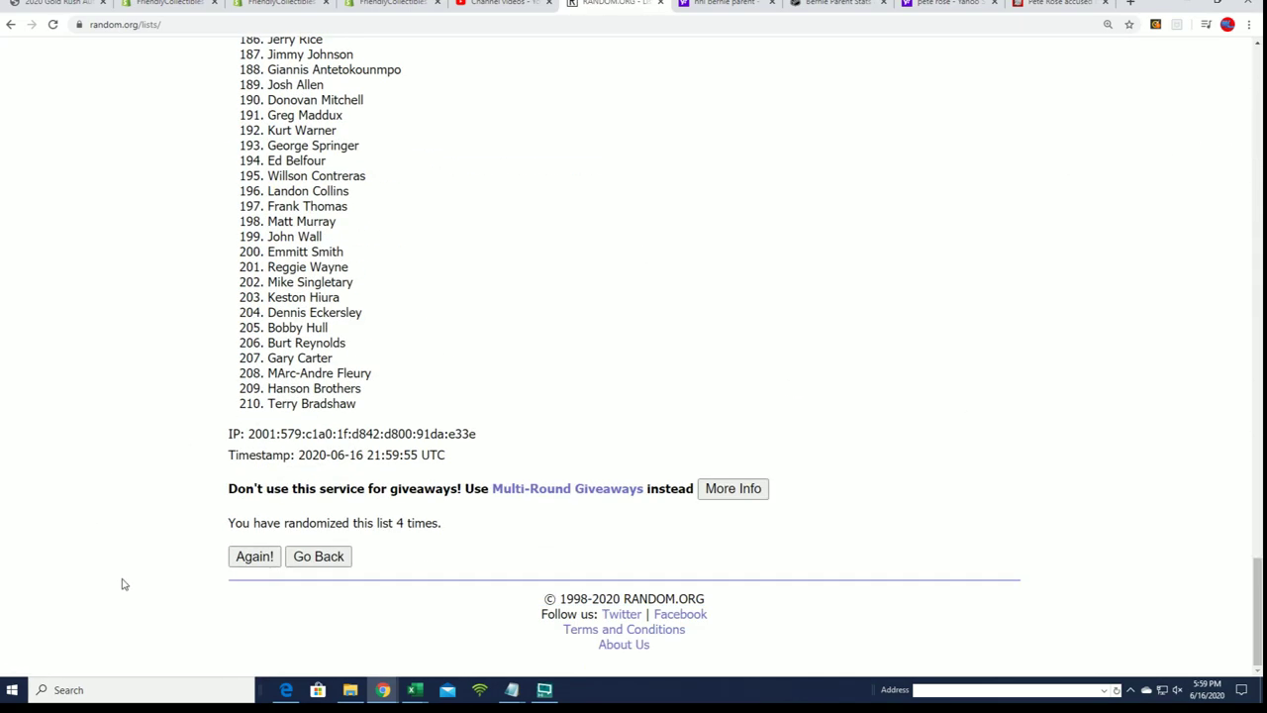
click(243, 559)
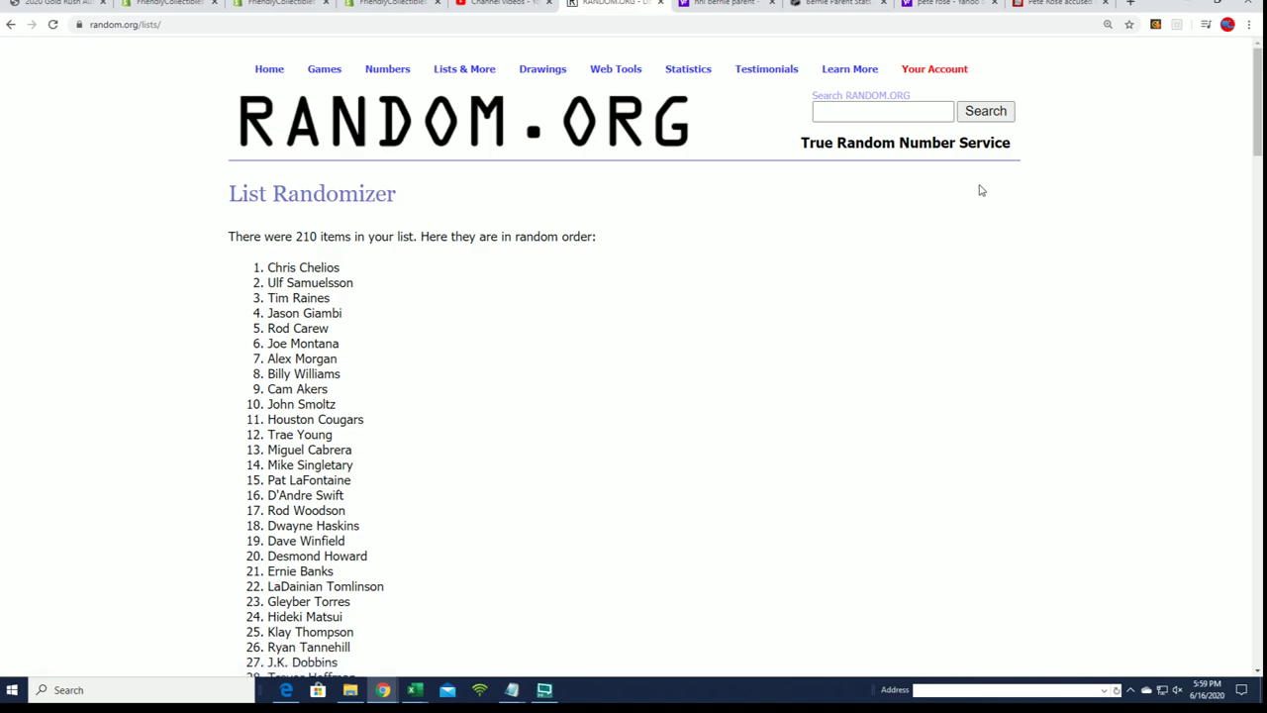
drag(1256, 87, 1257, 599)
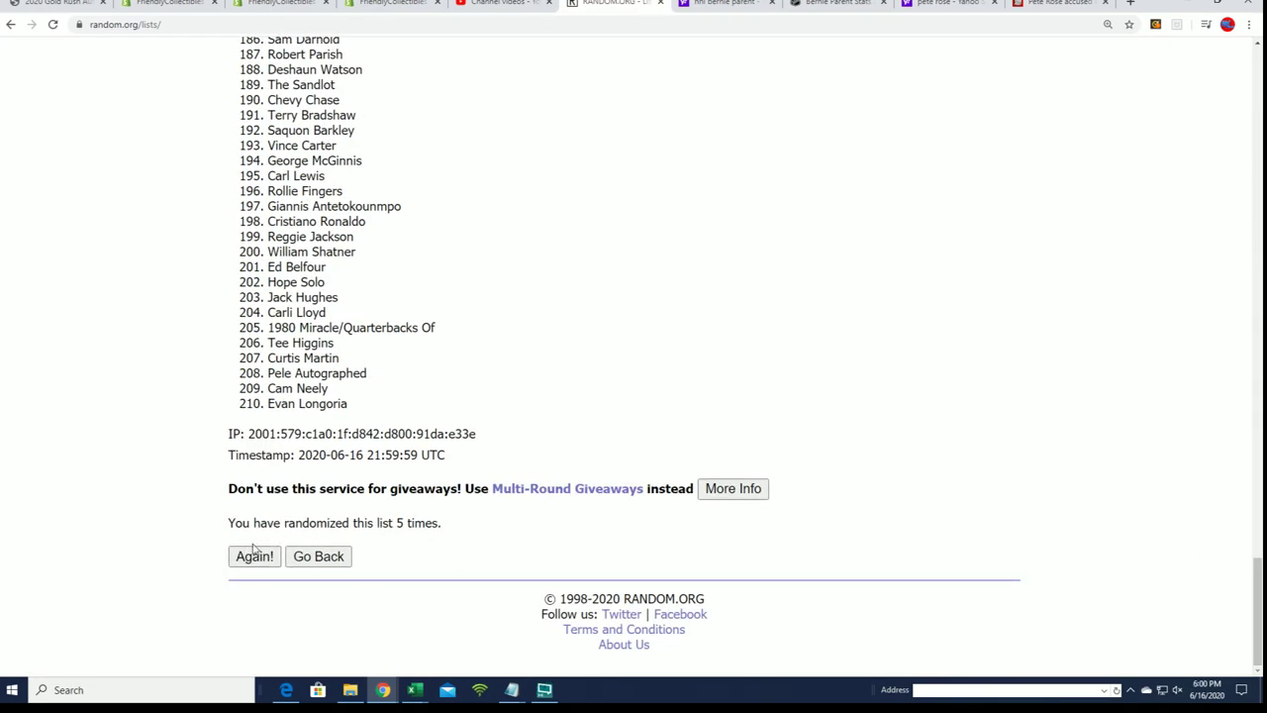
click(254, 555)
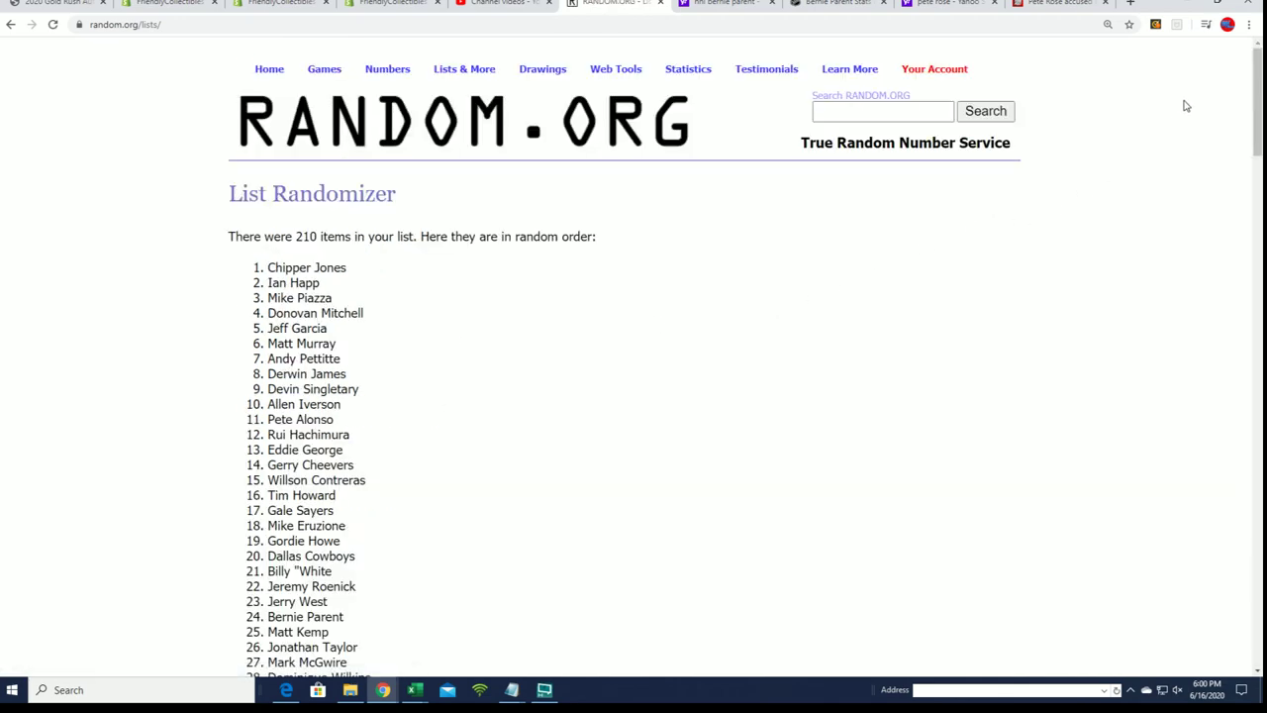
drag(1257, 99, 1257, 608)
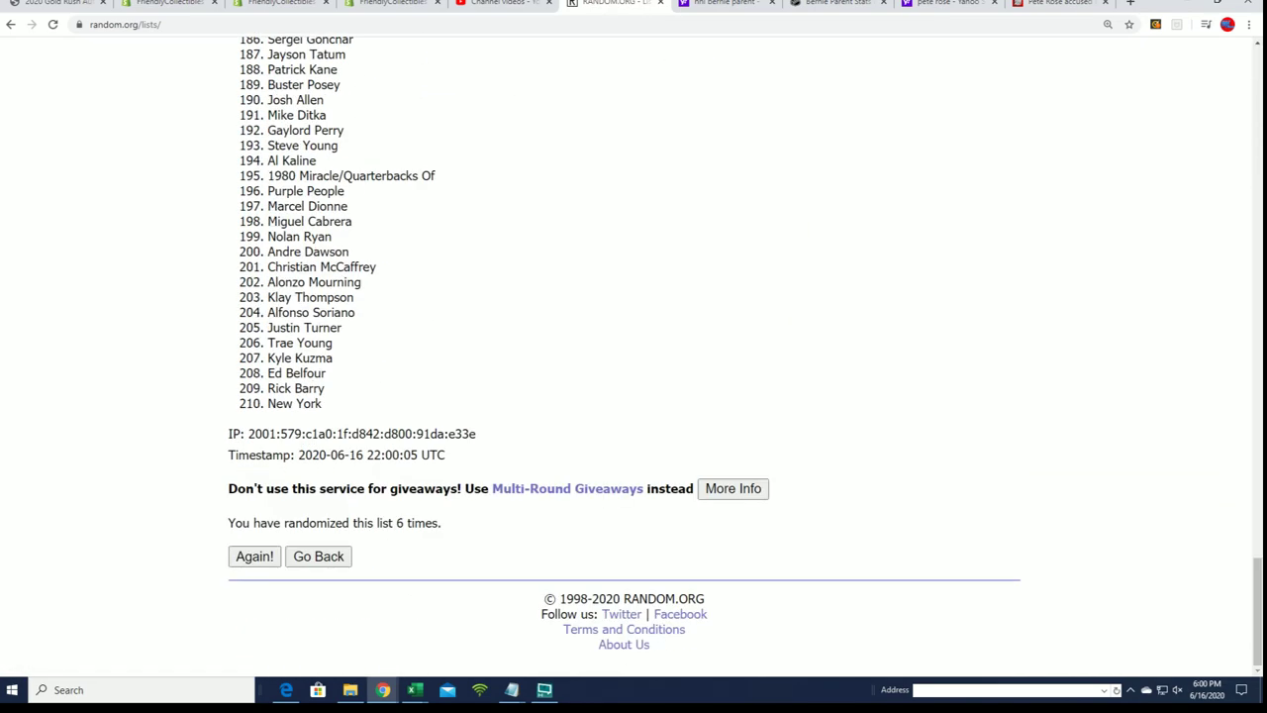
click(255, 556)
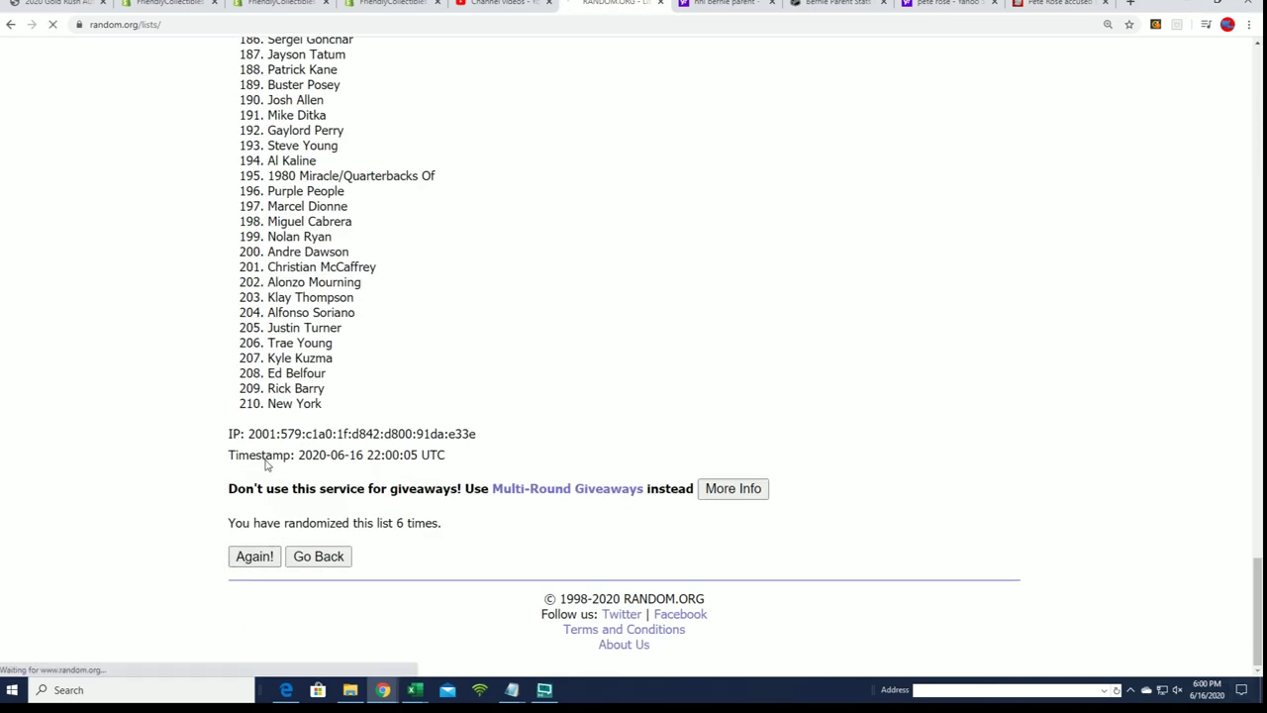
Step: Copy the whole randomized checklist player list, from Ronald Acuna through Billy Williams
scroll(355, 135, down, 2)
drag(274, 131, 444, 471)
click(234, 167)
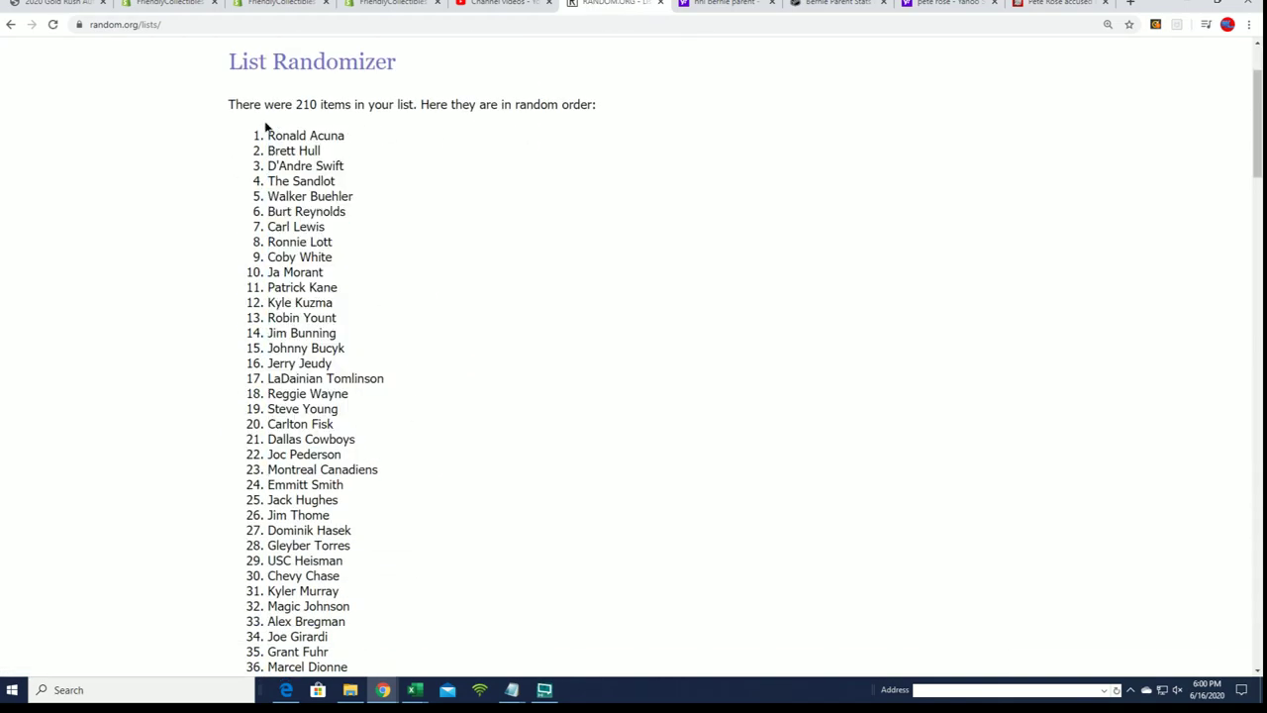
drag(265, 127, 386, 404)
right_click(369, 396)
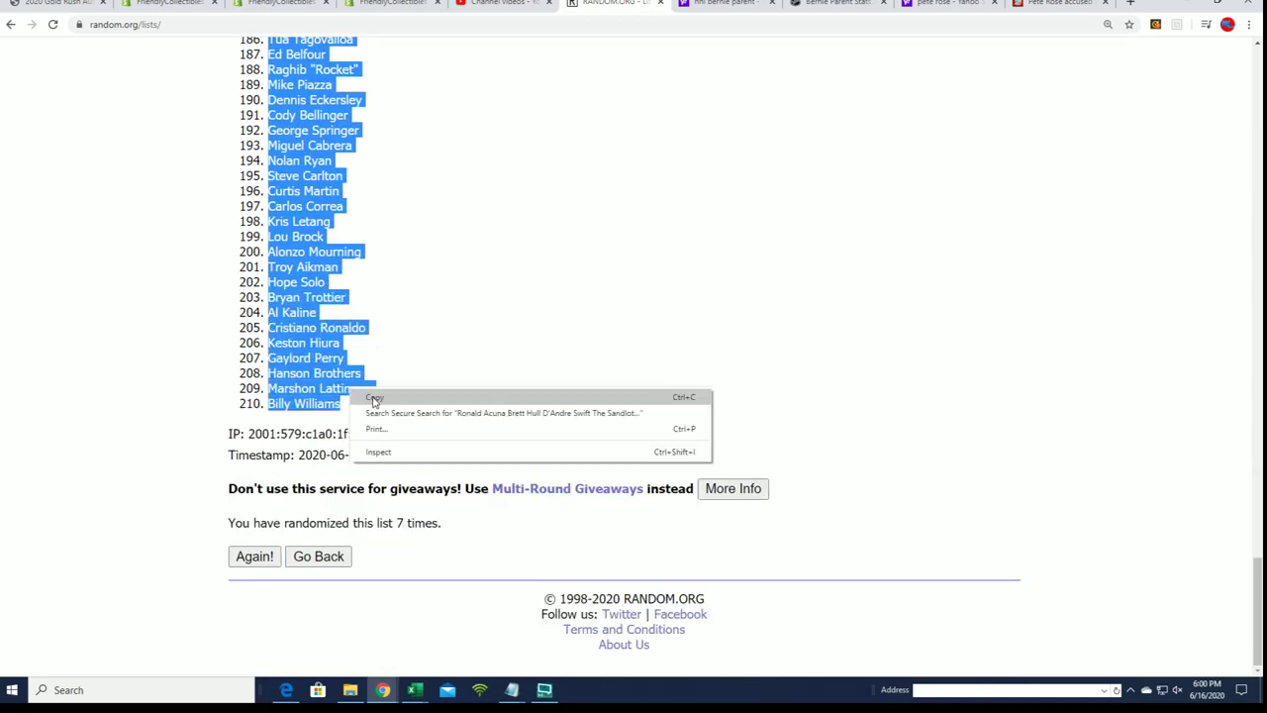
click(378, 401)
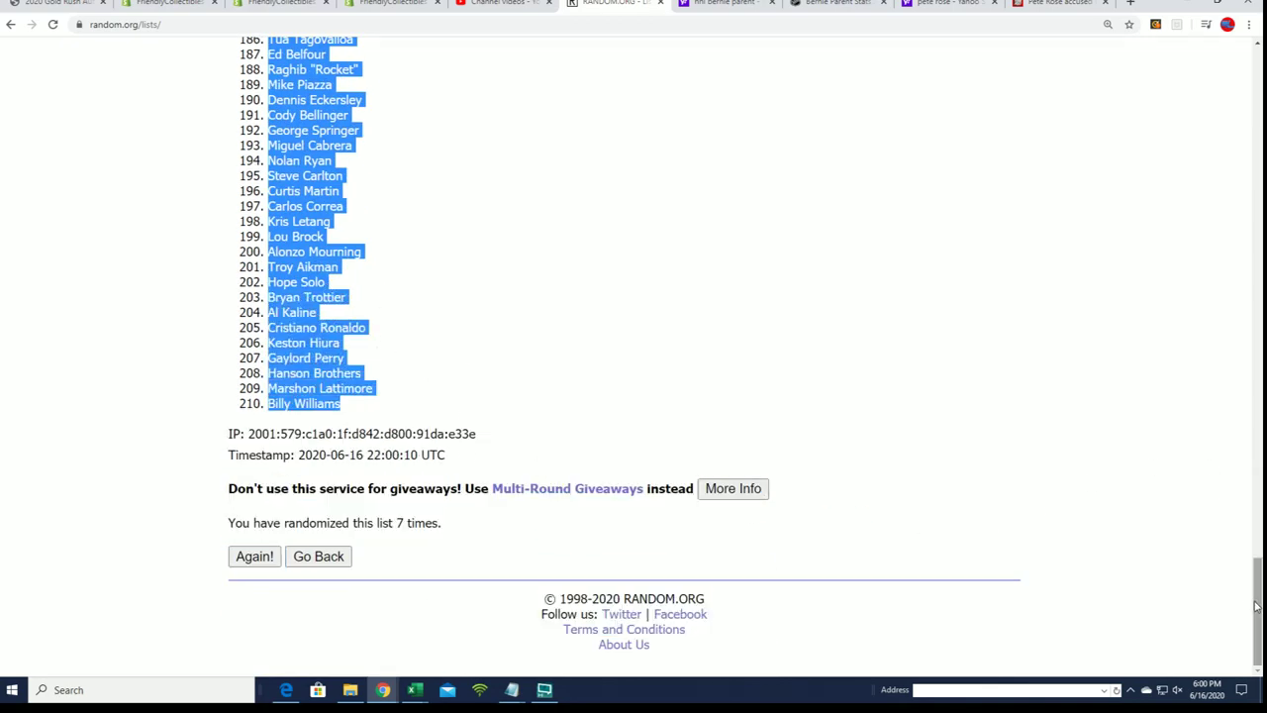
drag(1258, 609, 1259, 97)
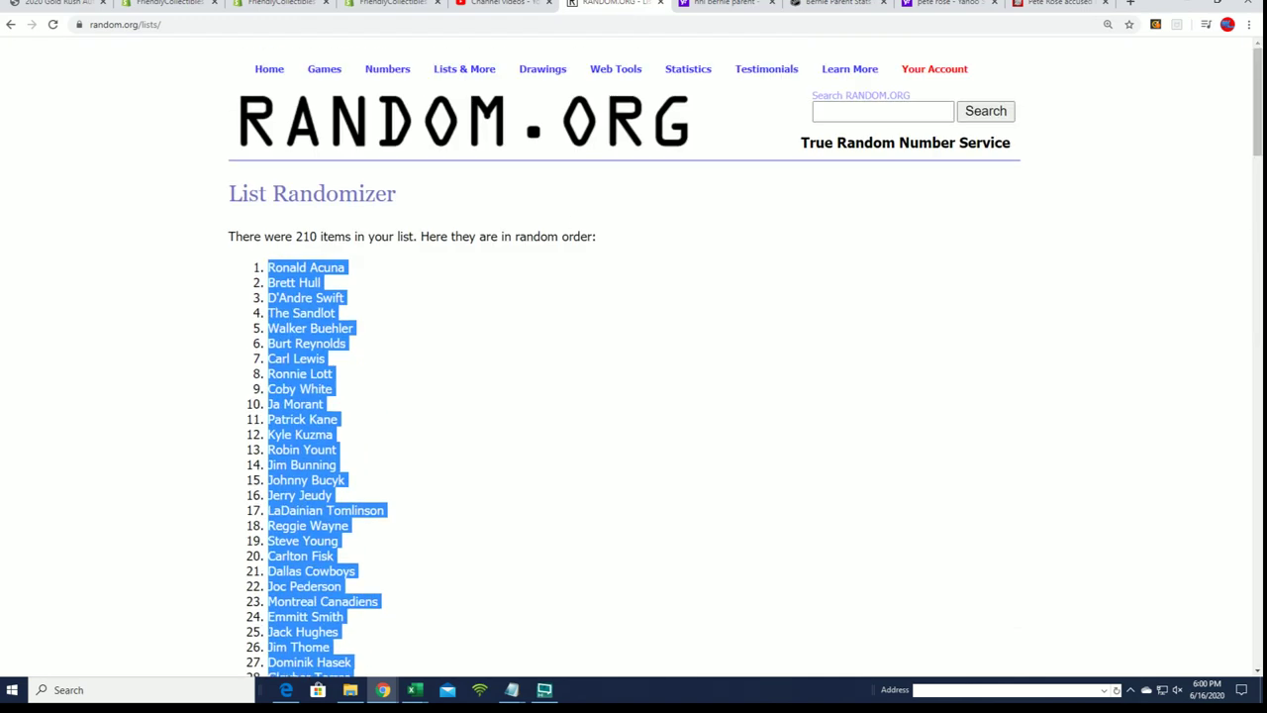
Step: Switch to the Excel sheet and paste the players as unformatted text from cell B2, under CHECKLIST PLAYER
click(415, 690)
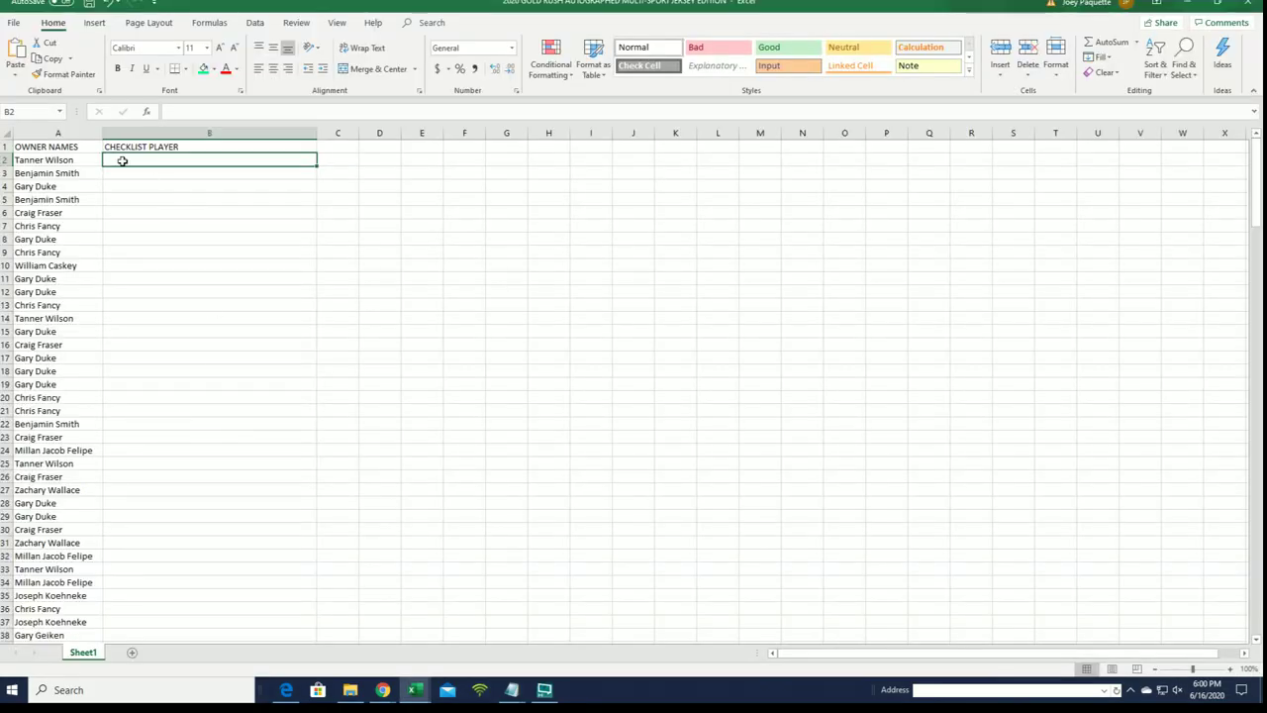
right_click(122, 160)
click(163, 235)
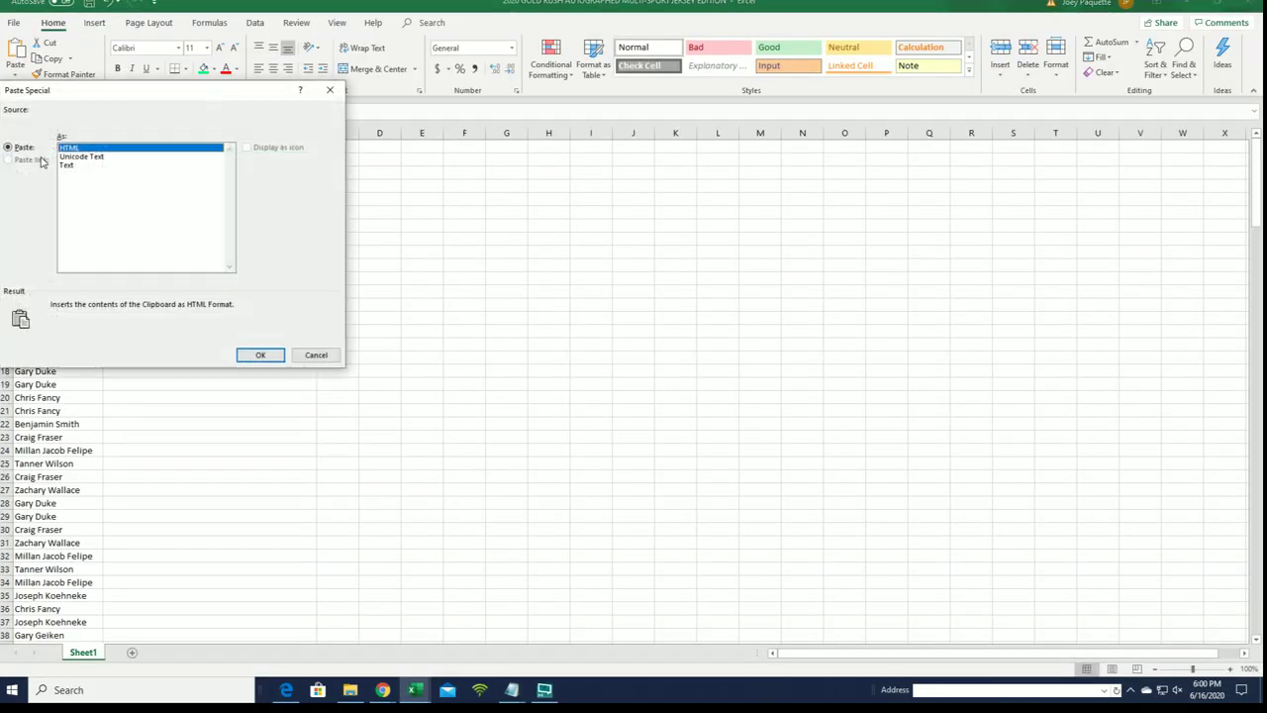
click(69, 165)
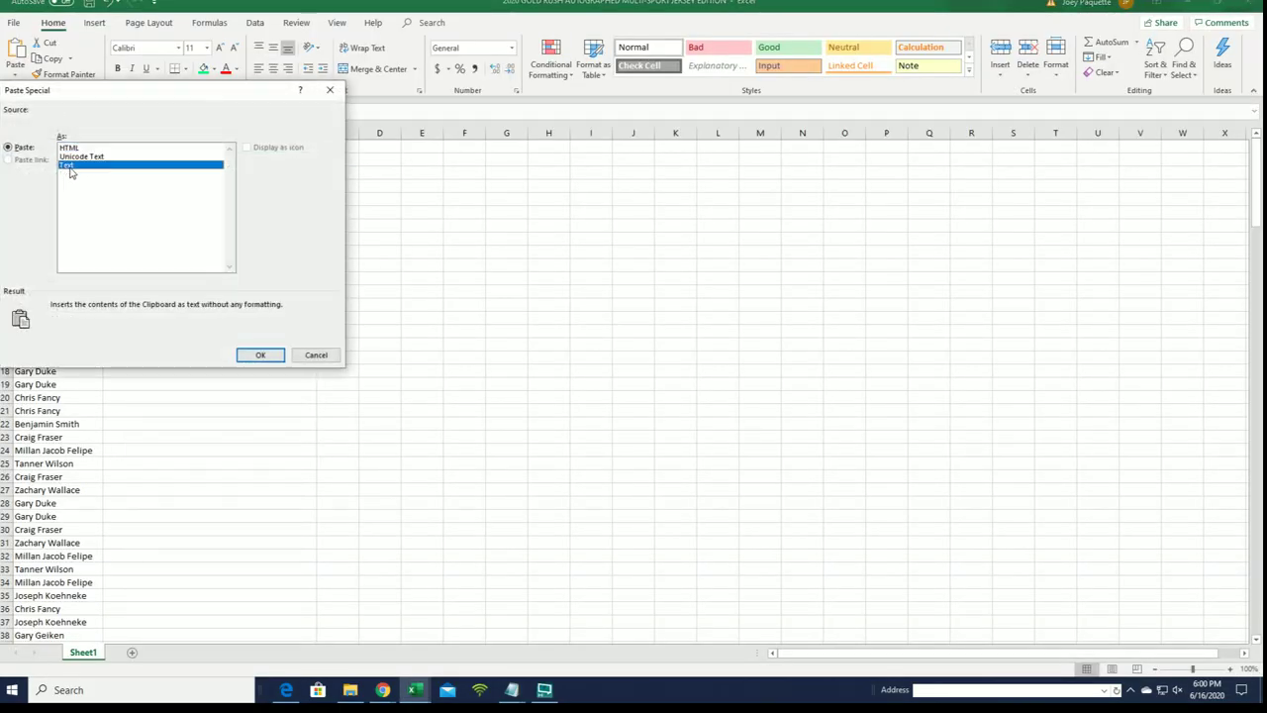
click(259, 355)
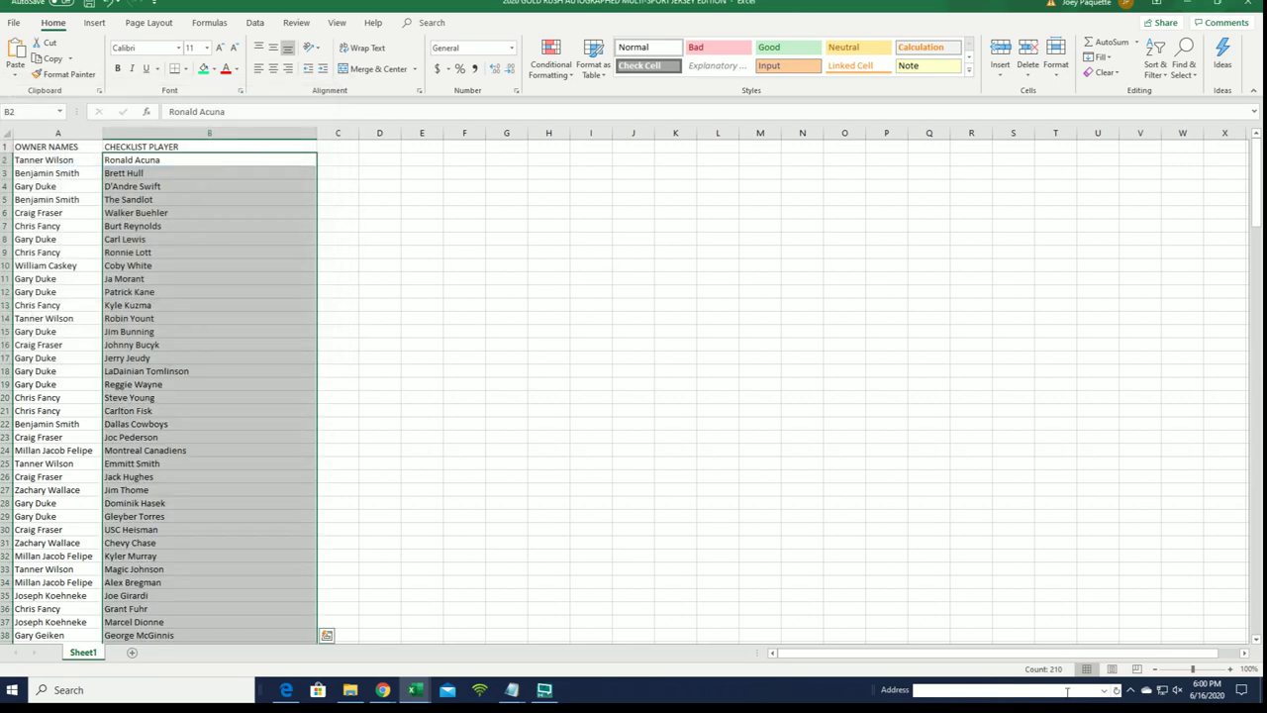
Step: Enlarge the worksheet view to 140% and select the first owner name in cell A2
click(1231, 669)
click(1231, 669)
click(1231, 670)
click(1231, 669)
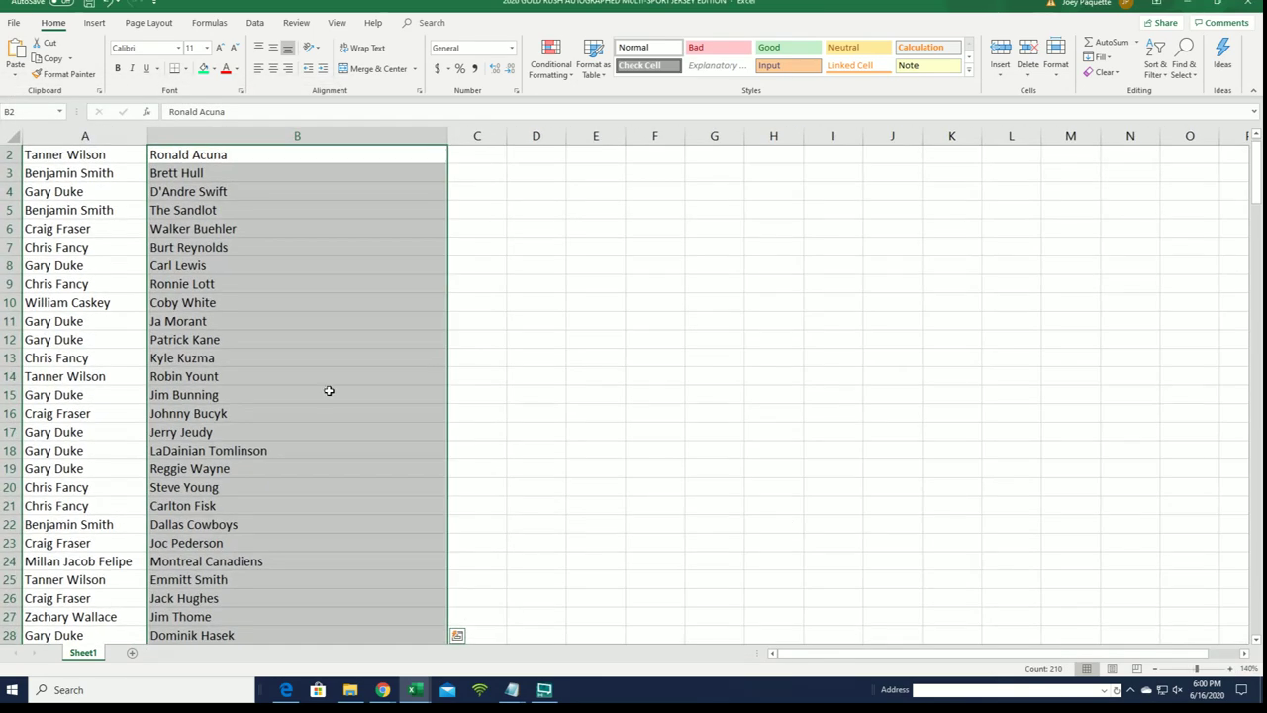
scroll(329, 391, up, 1)
click(109, 168)
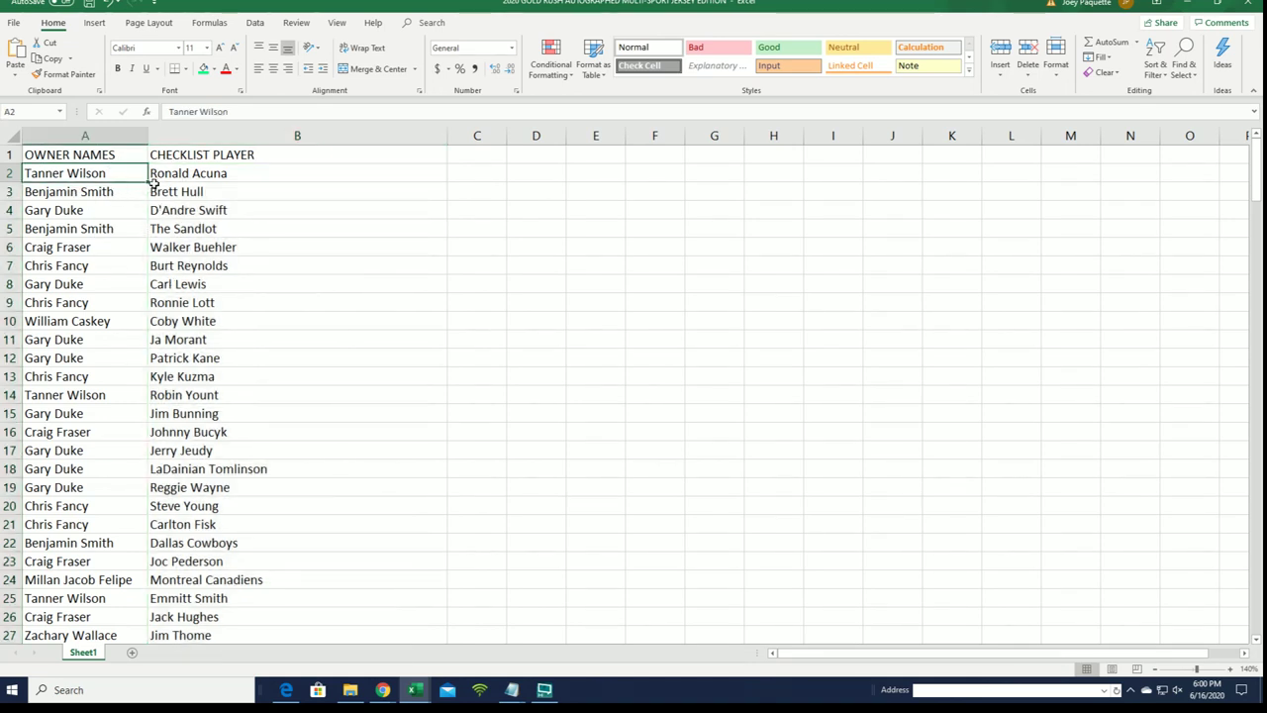
Step: Review the pairings of owner names and checklist players from the top of the sheet through row 79, selecting Kyle Kuzma's cell B13
click(202, 381)
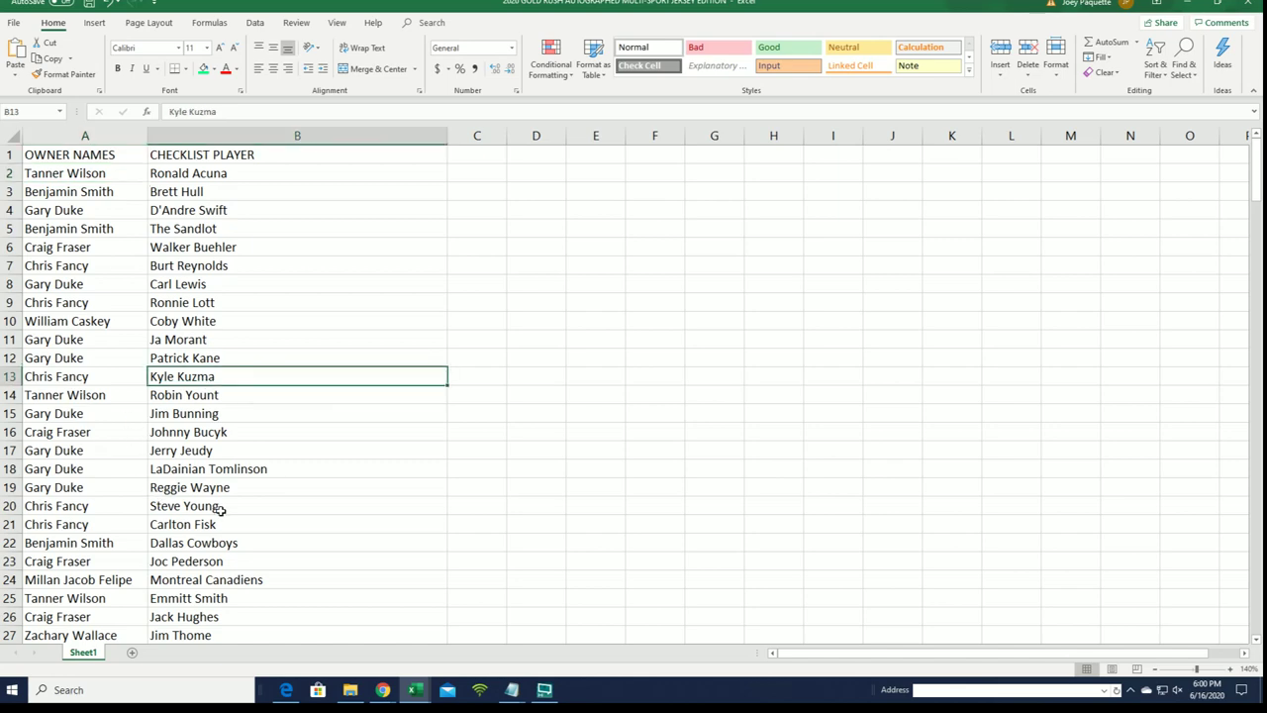
scroll(220, 509, down, 1)
scroll(178, 450, down, 3)
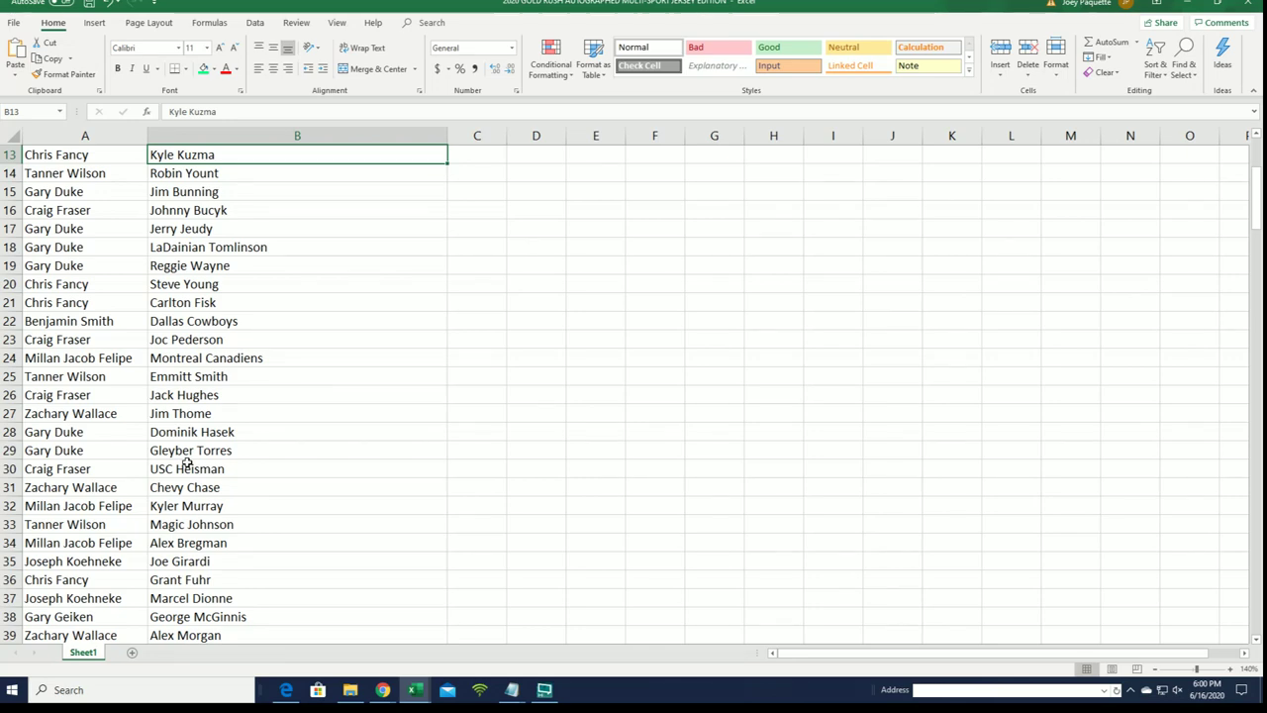
scroll(186, 461, down, 2)
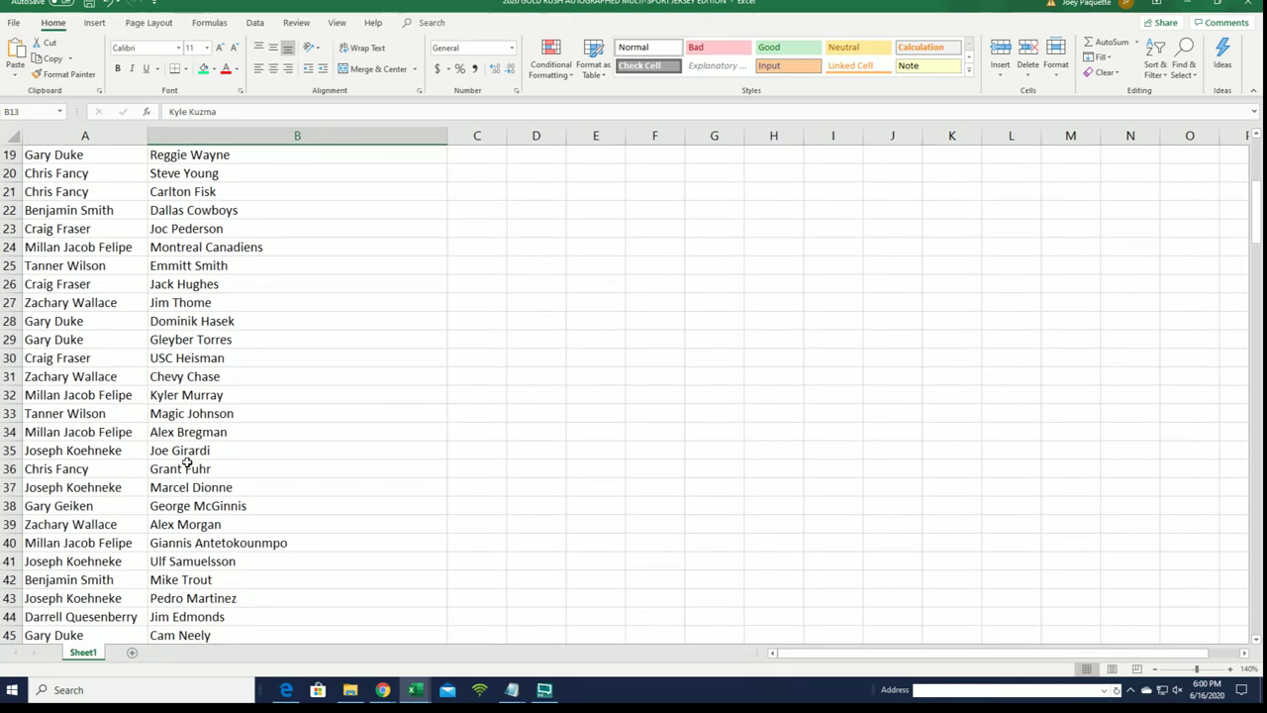
scroll(187, 463, down, 2)
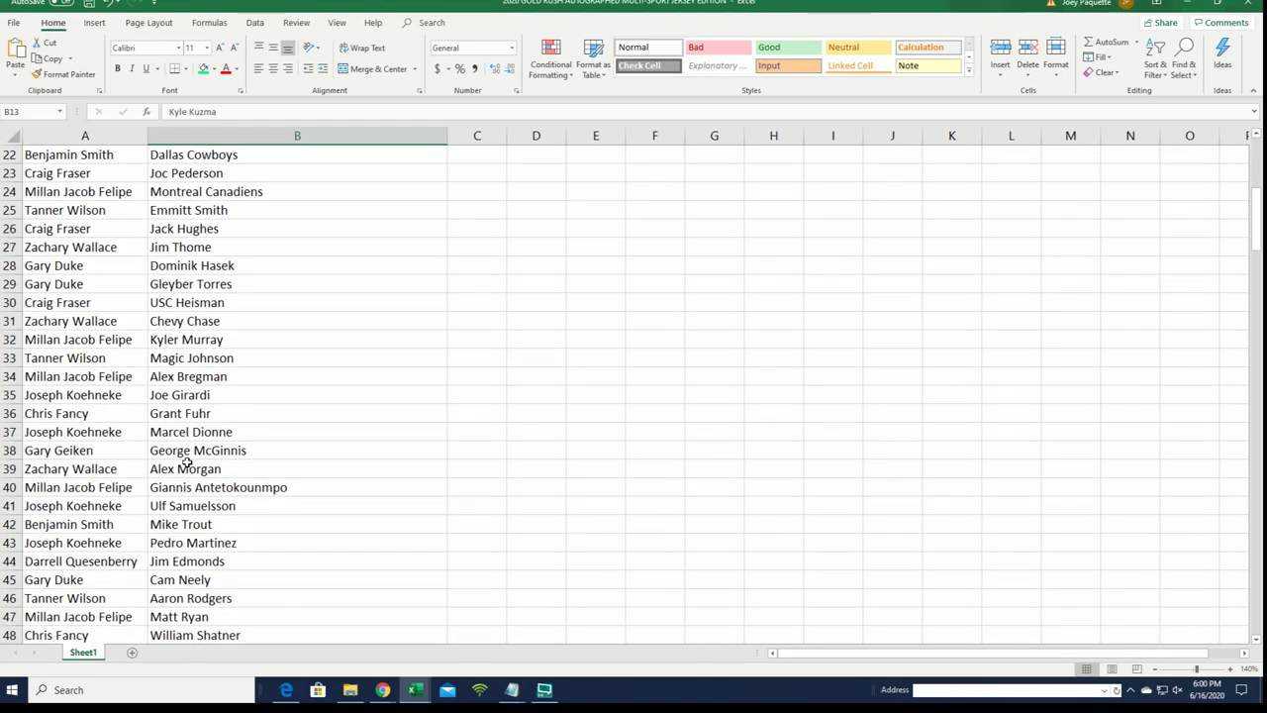
scroll(187, 463, down, 1)
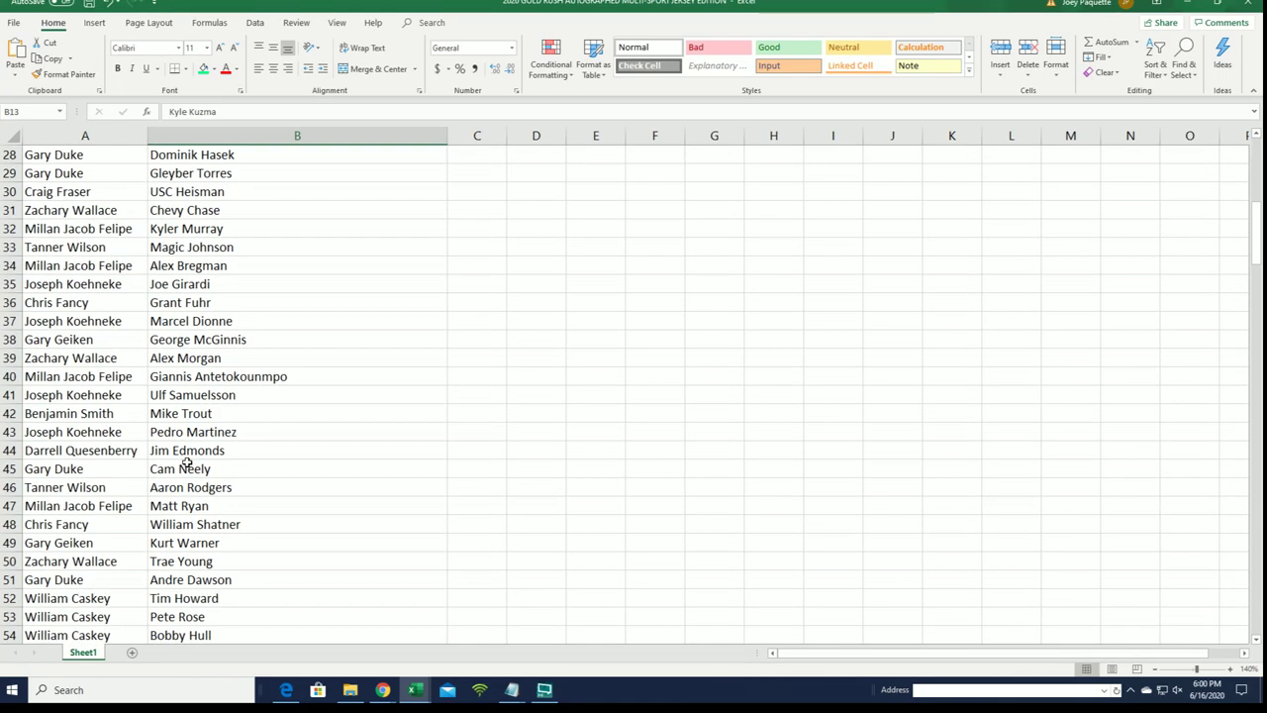
scroll(186, 463, down, 1)
scroll(186, 461, down, 4)
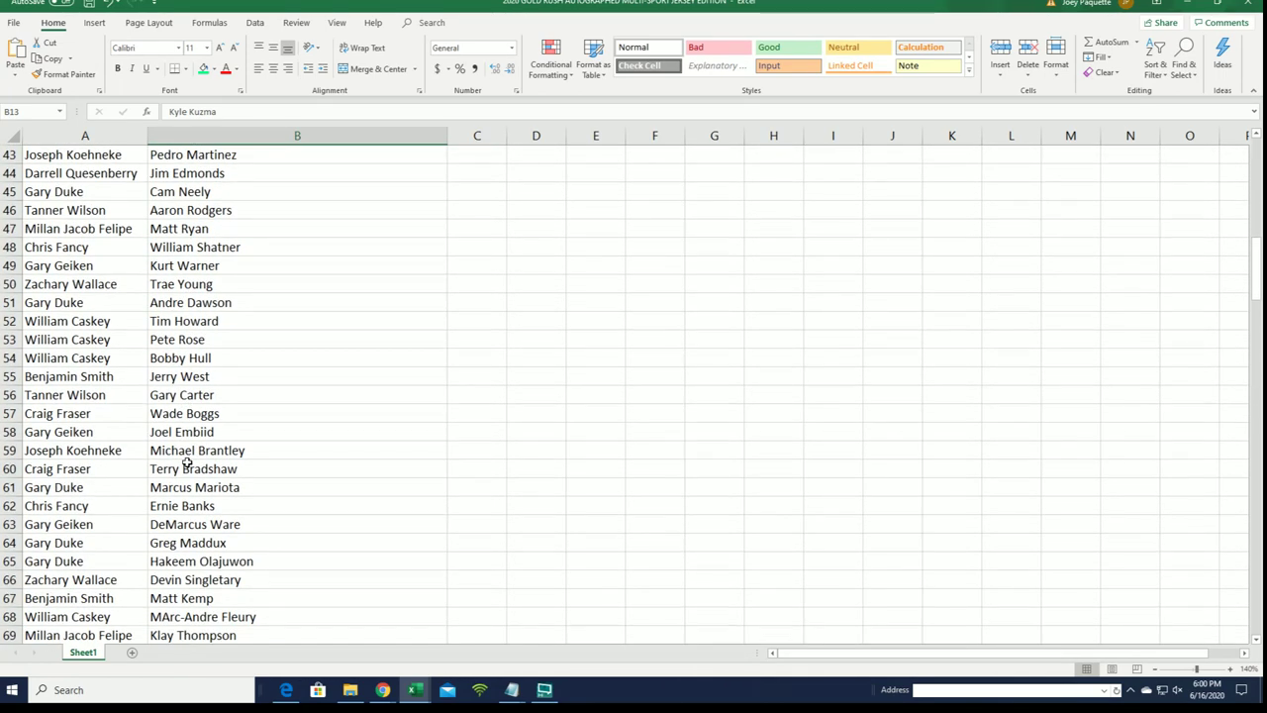
scroll(186, 461, down, 3)
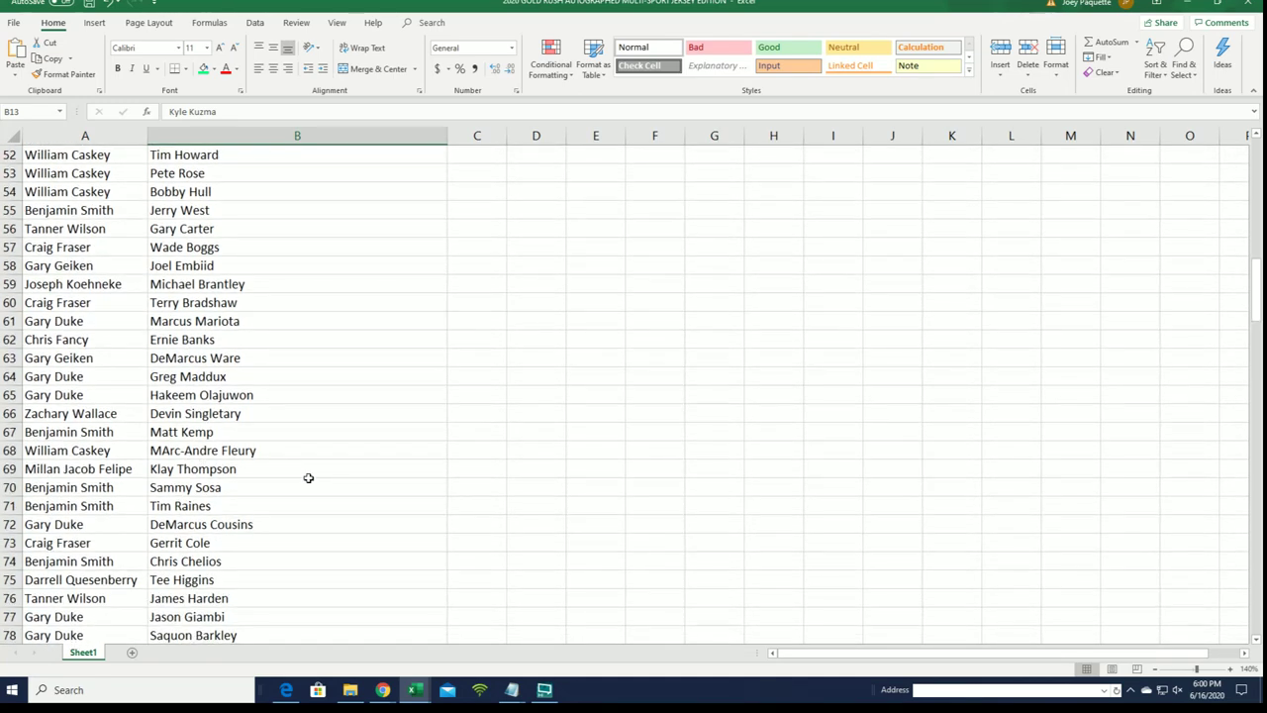
scroll(308, 478, down, 3)
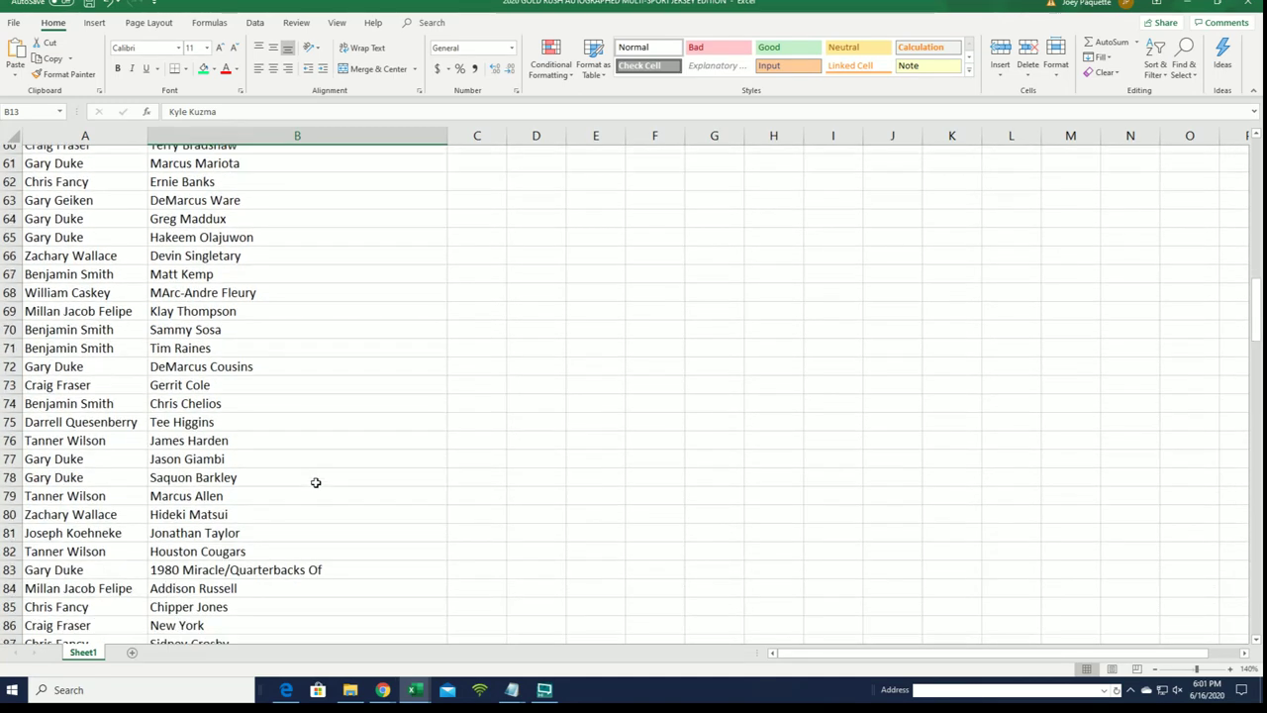
scroll(316, 482, down, 3)
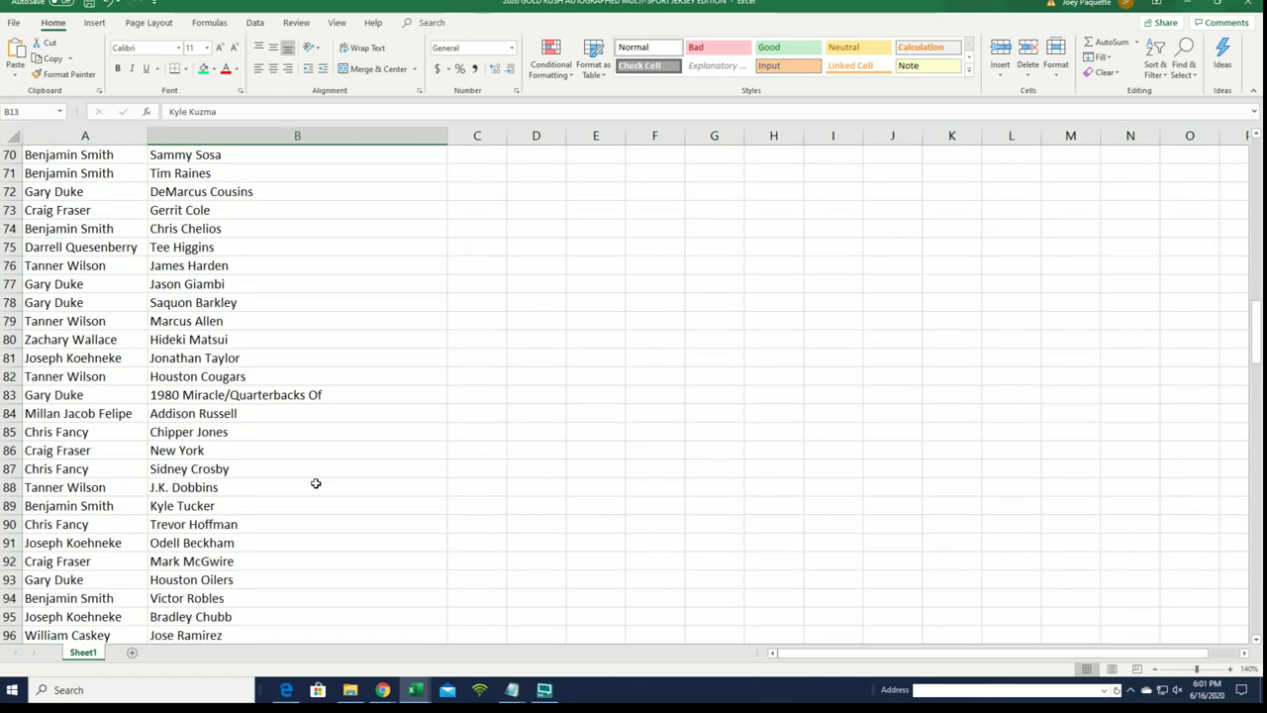
scroll(316, 482, down, 2)
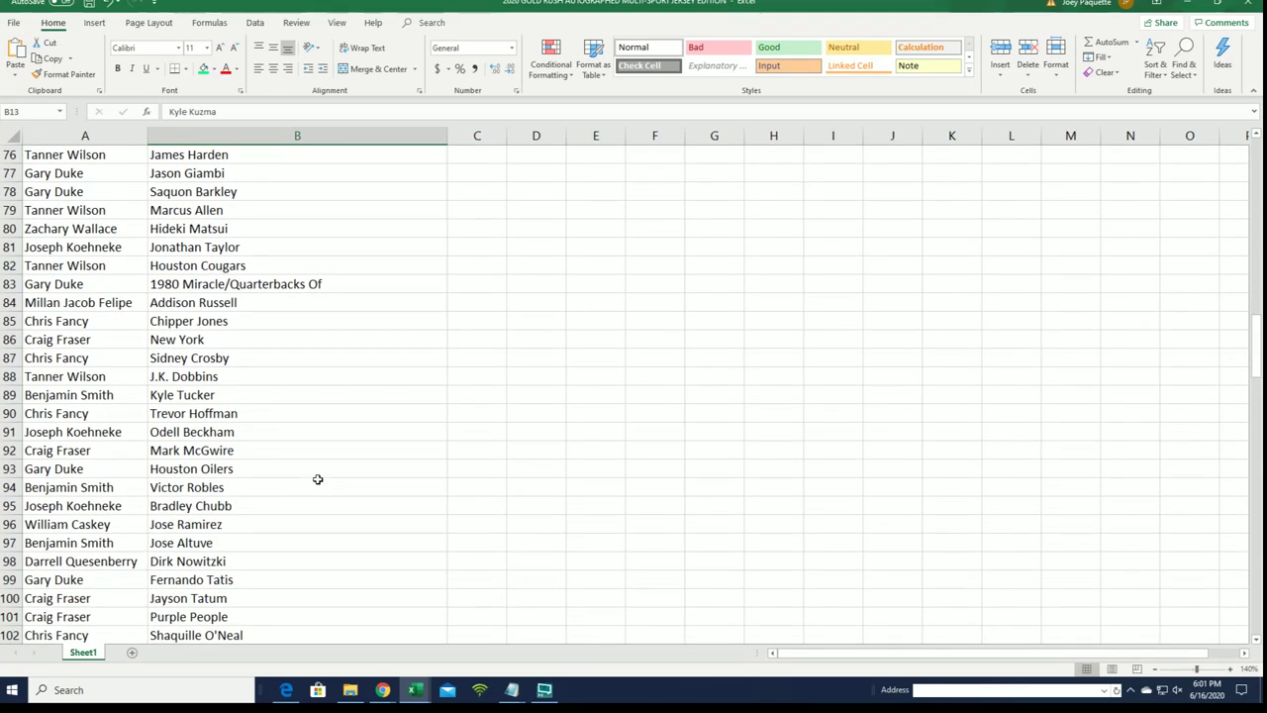
Step: Review the pairings from row 80 through row 115, selecting Hideki Matsui's owner in A80 and Victor Robles in B94
click(134, 227)
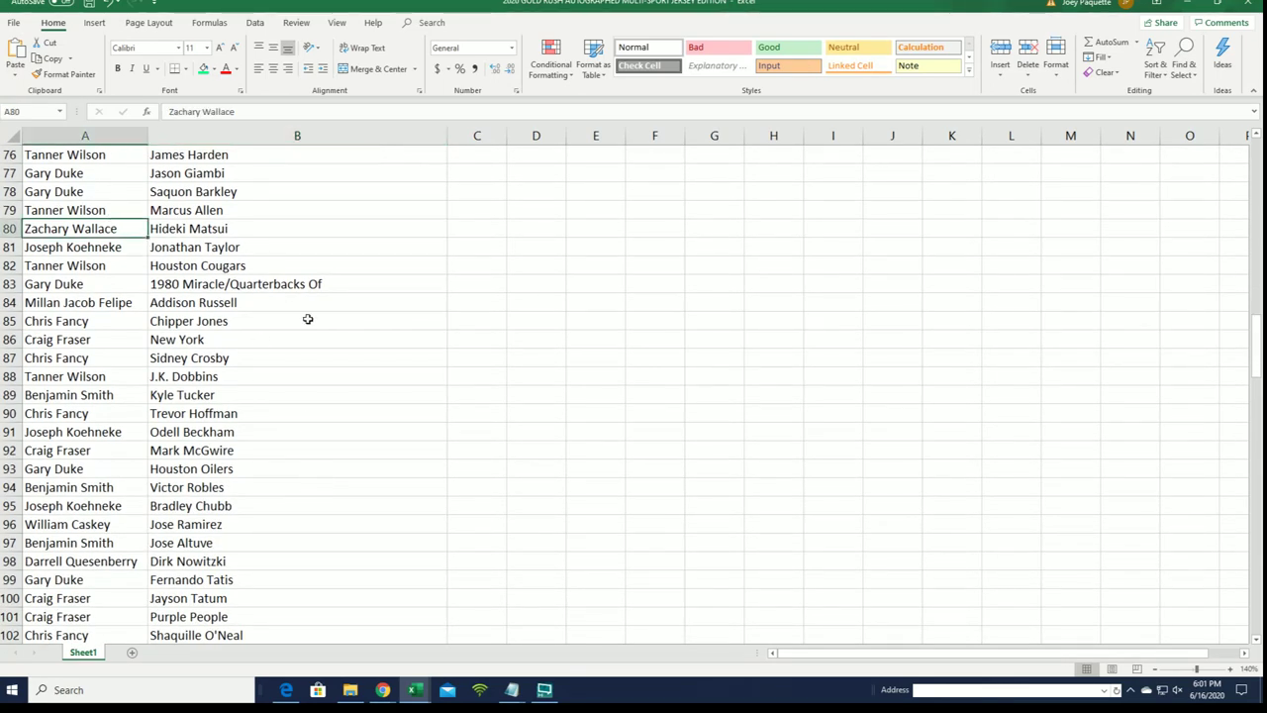
scroll(307, 439, down, 1)
click(300, 437)
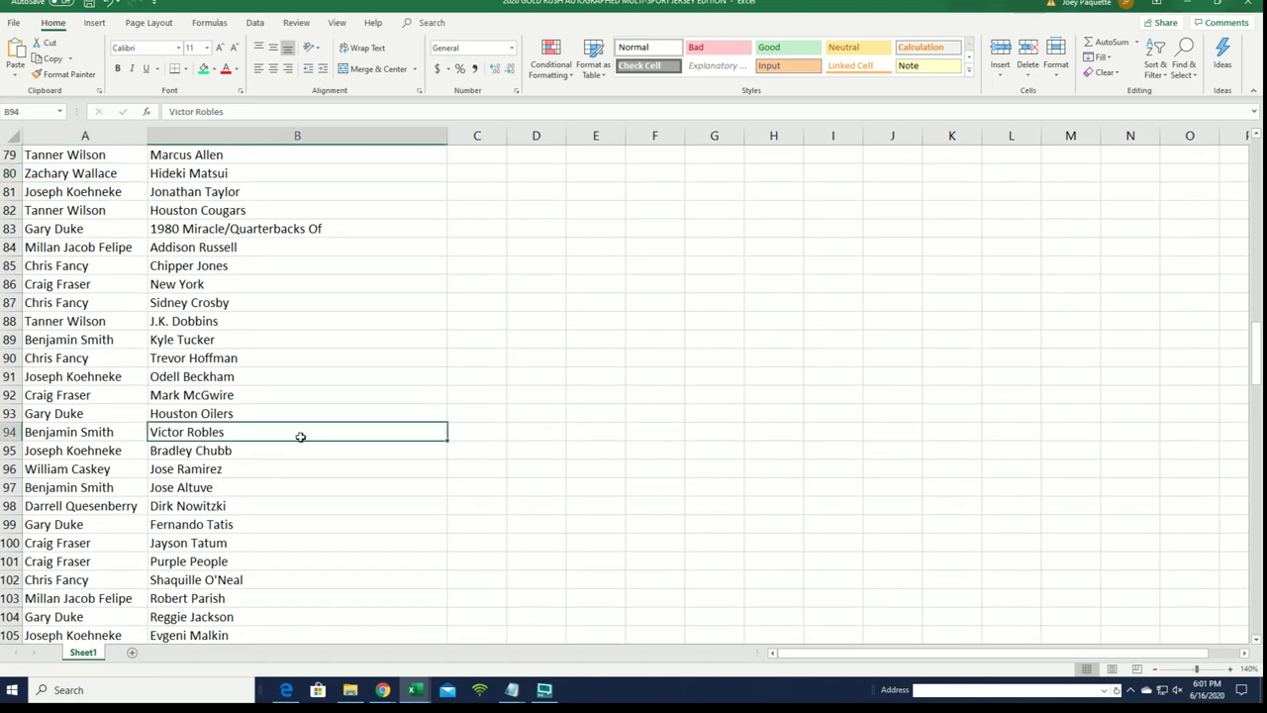
scroll(272, 461, down, 3)
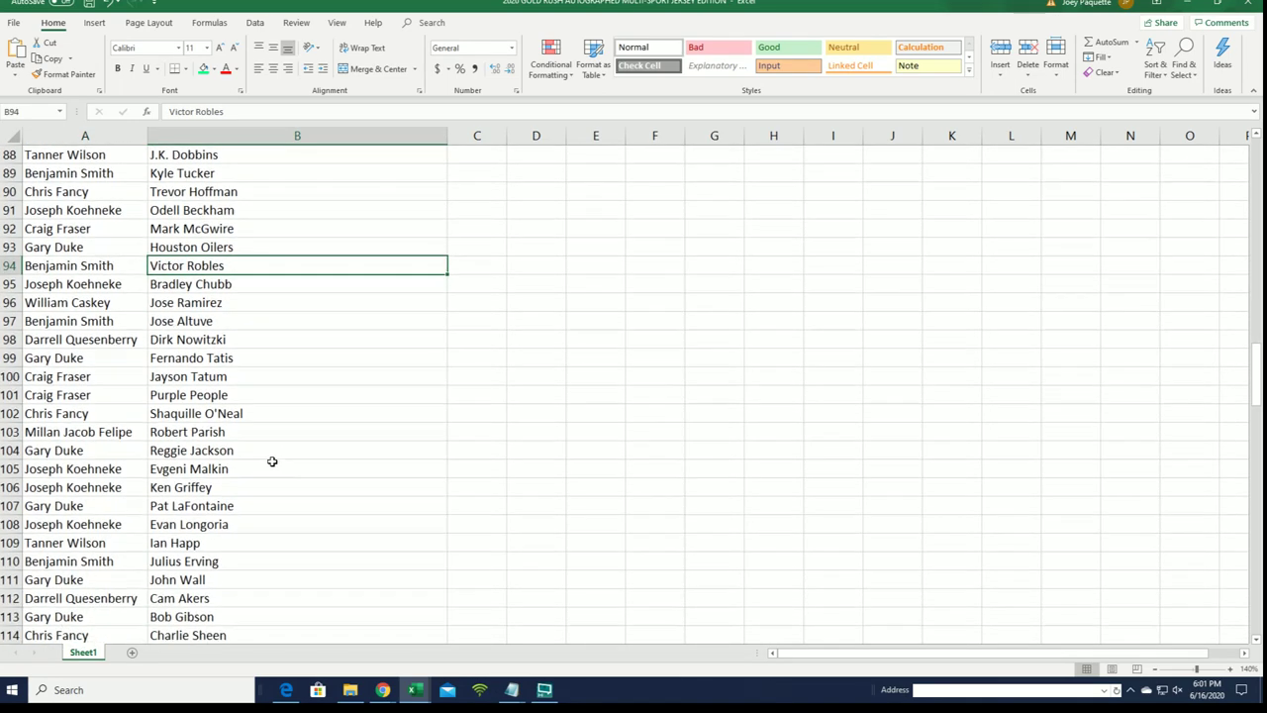
scroll(264, 455, down, 4)
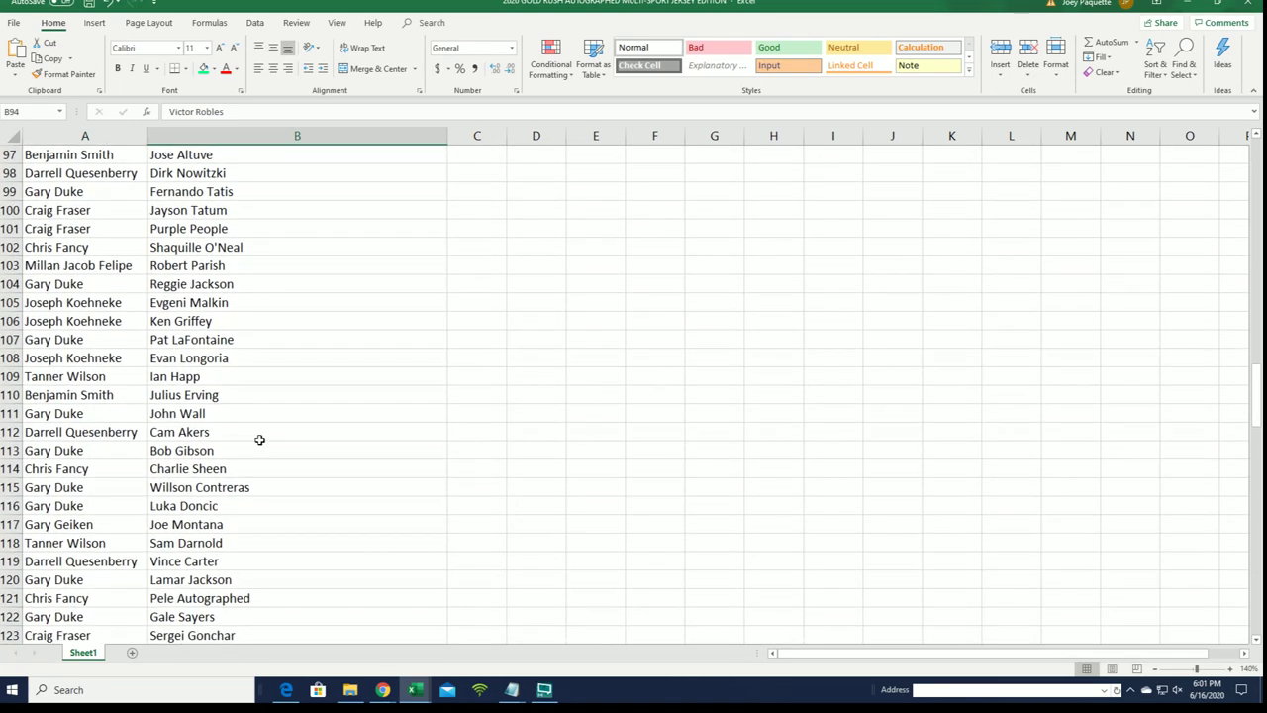
scroll(260, 439, down, 2)
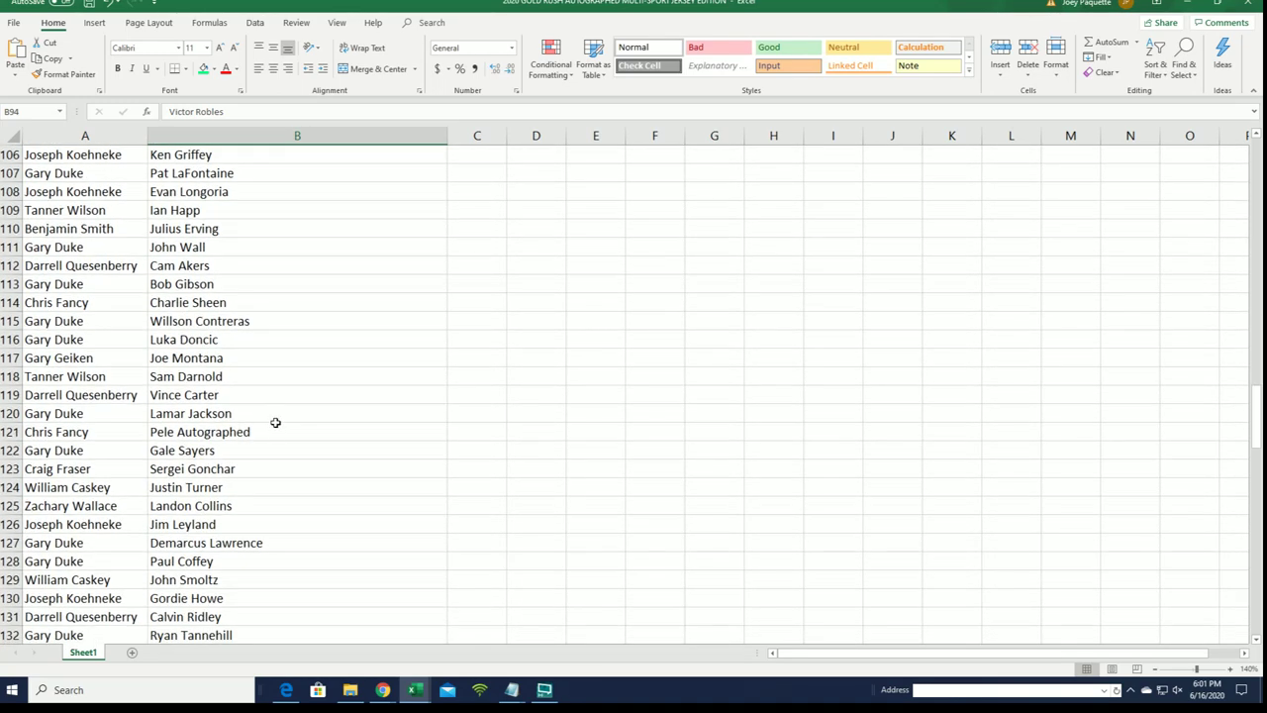
scroll(74, 342, down, 1)
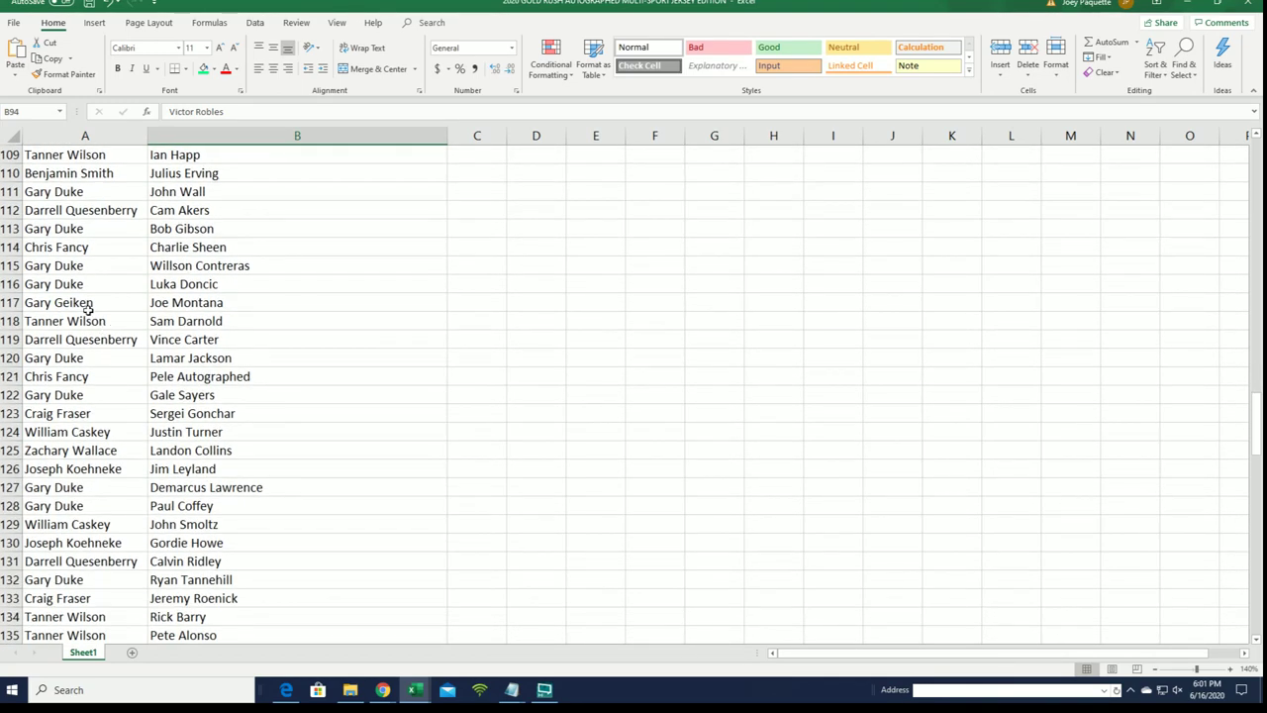
Step: Check the owners paired with Luka Doncic, Joe Montana, Zion Williamson and Hank Aaron by selecting A116, A117, A138 and A143
click(109, 284)
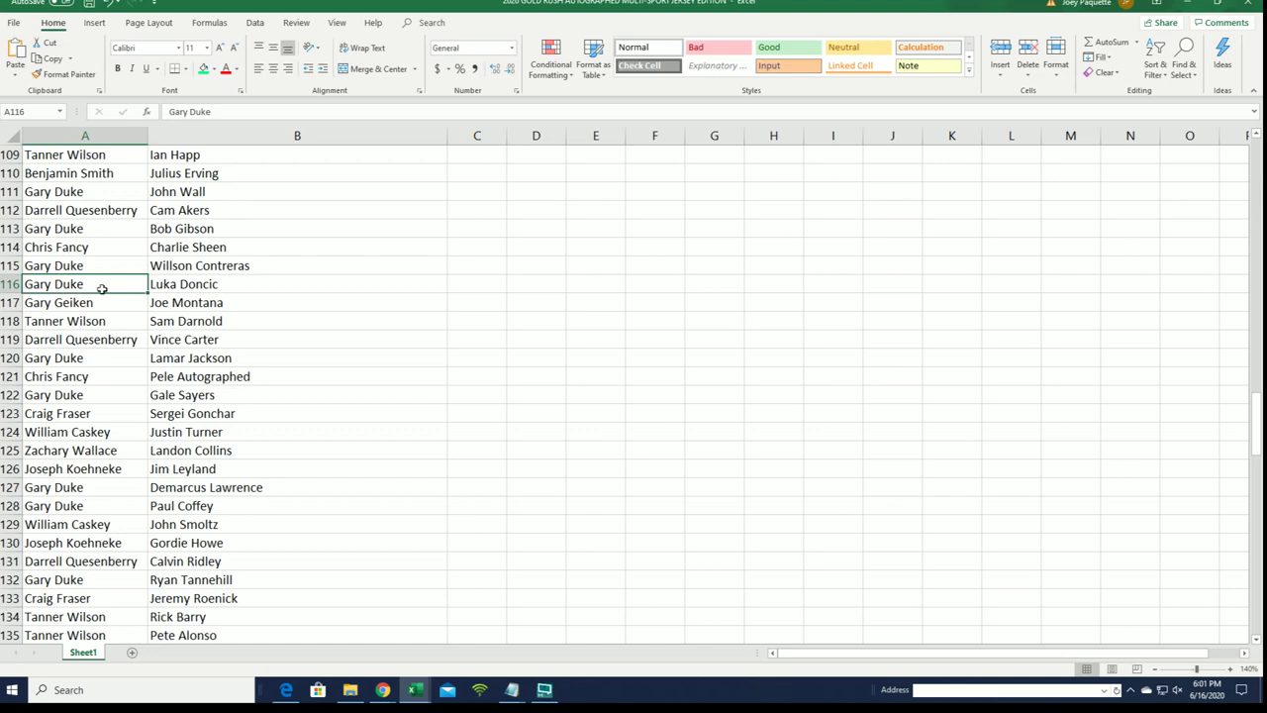
click(99, 302)
scroll(346, 408, down, 2)
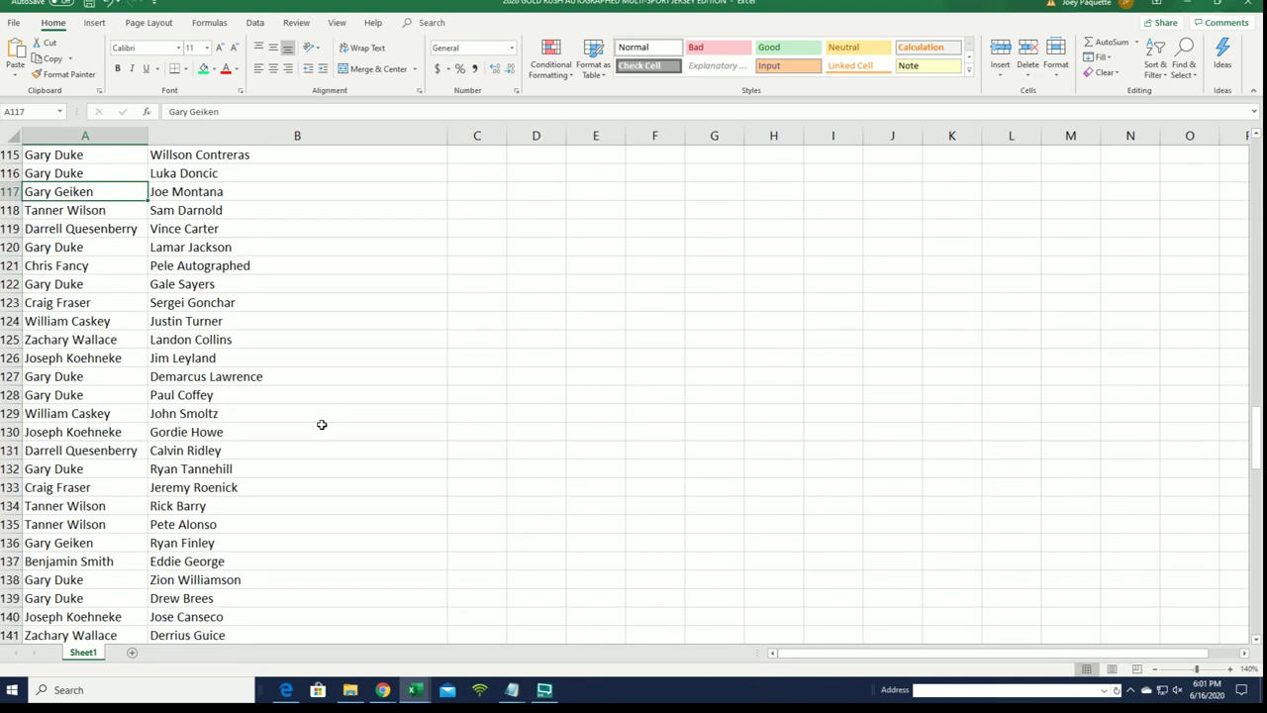
scroll(322, 425, down, 2)
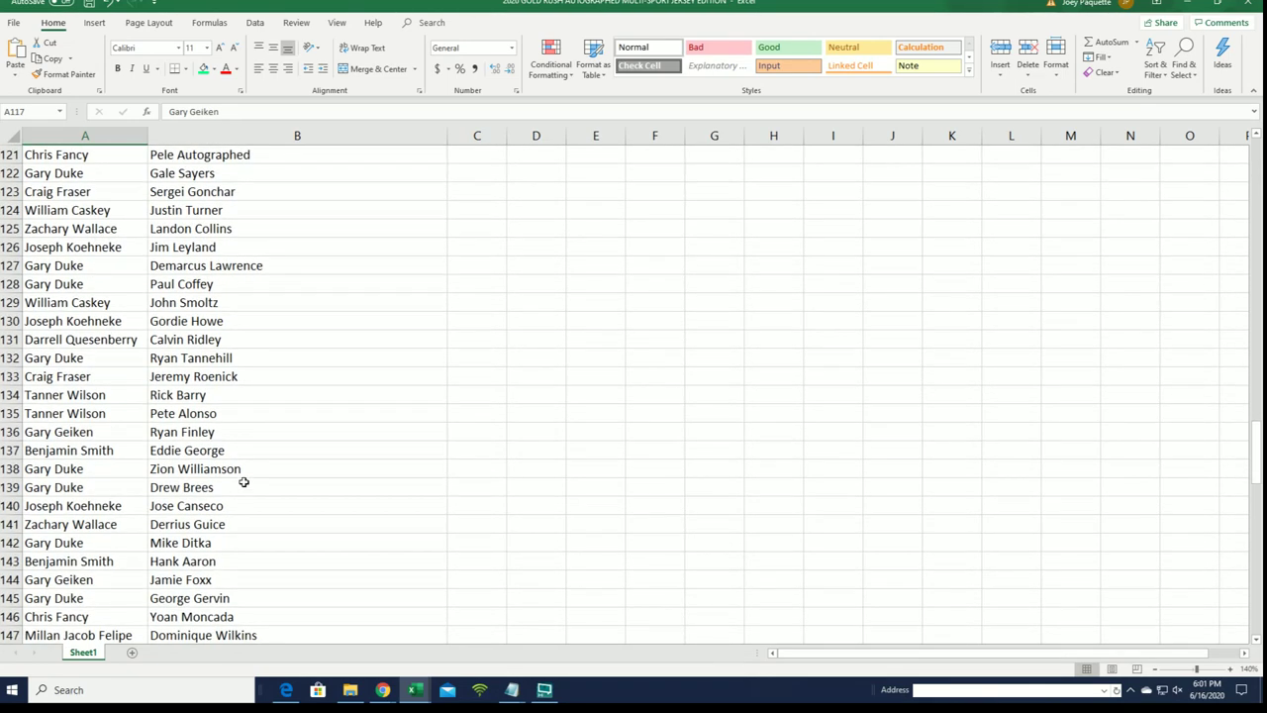
click(123, 469)
scroll(365, 498, down, 1)
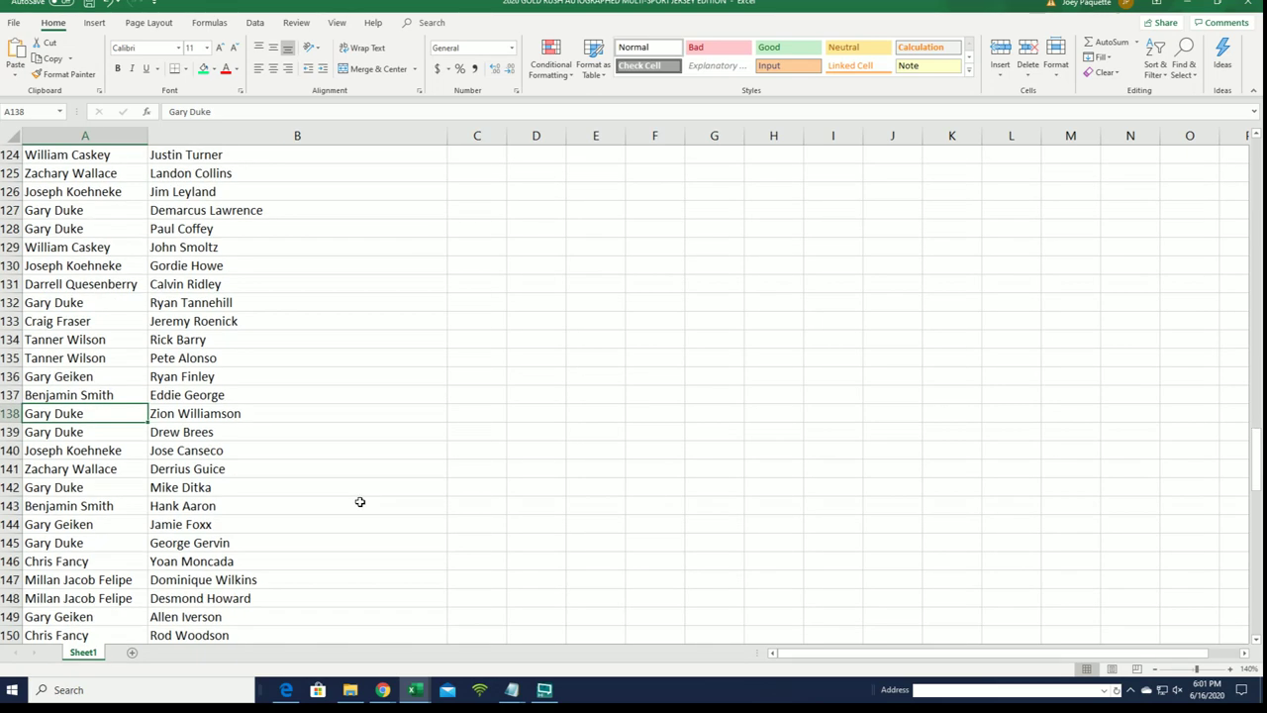
scroll(359, 502, down, 2)
scroll(327, 501, down, 1)
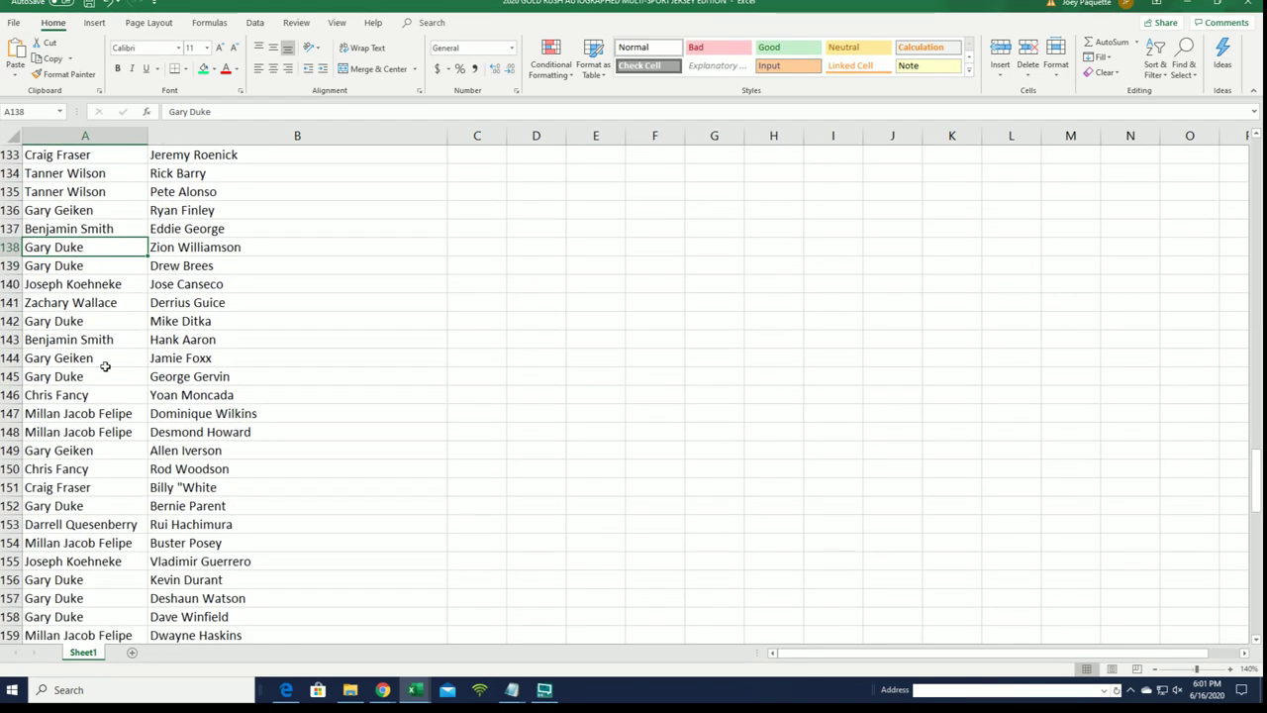
click(128, 344)
Step: Review the remaining pairings down to Billy Williams in row 211 and return to the start of the list
scroll(306, 466, down, 2)
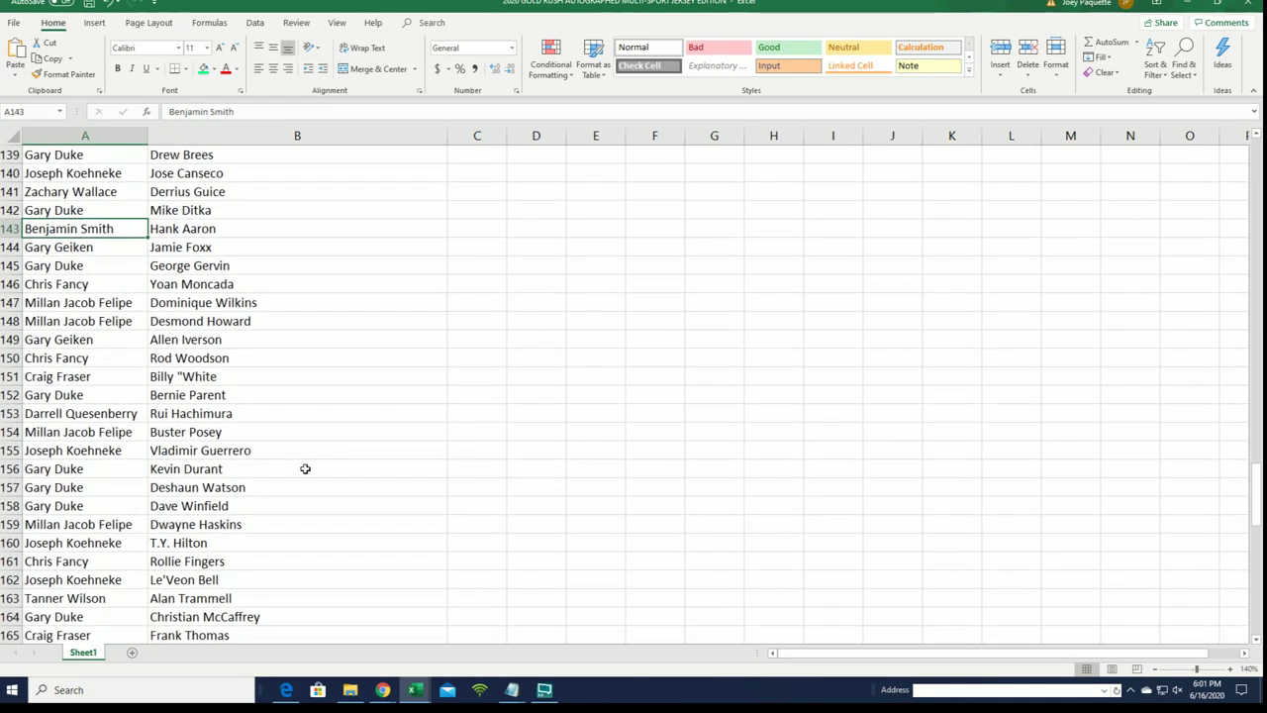
scroll(285, 471, down, 3)
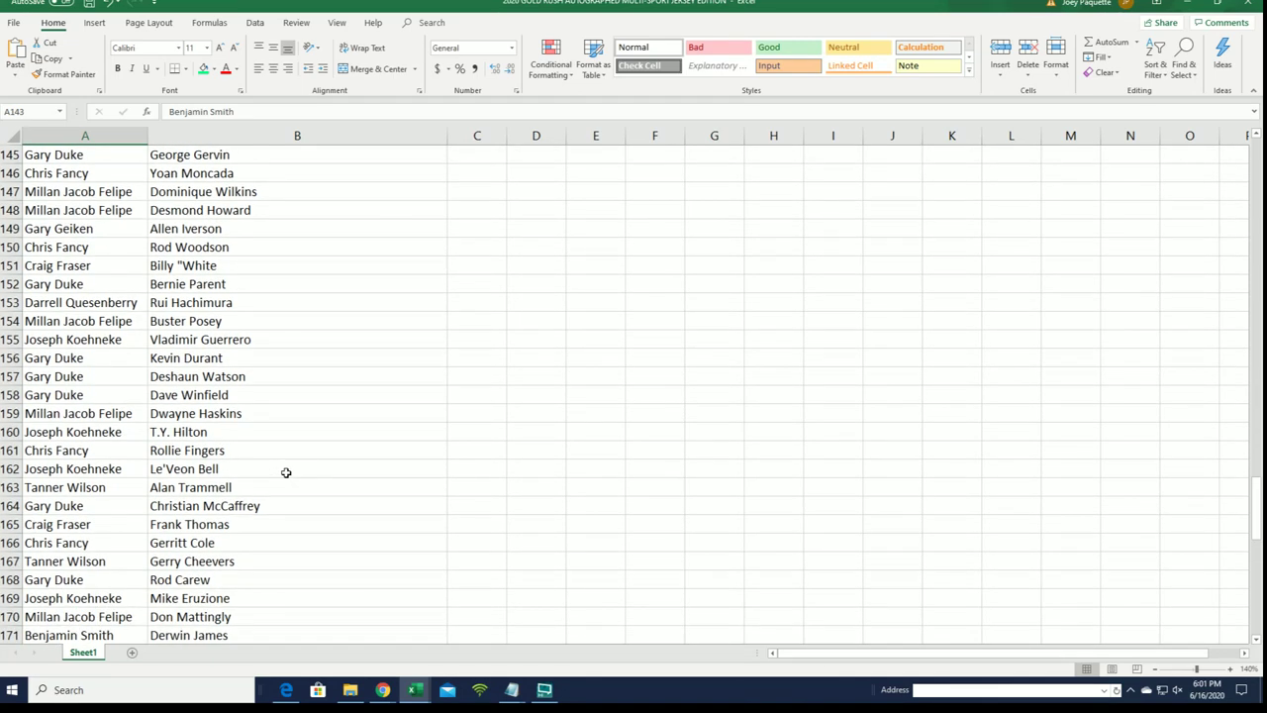
scroll(285, 472, down, 4)
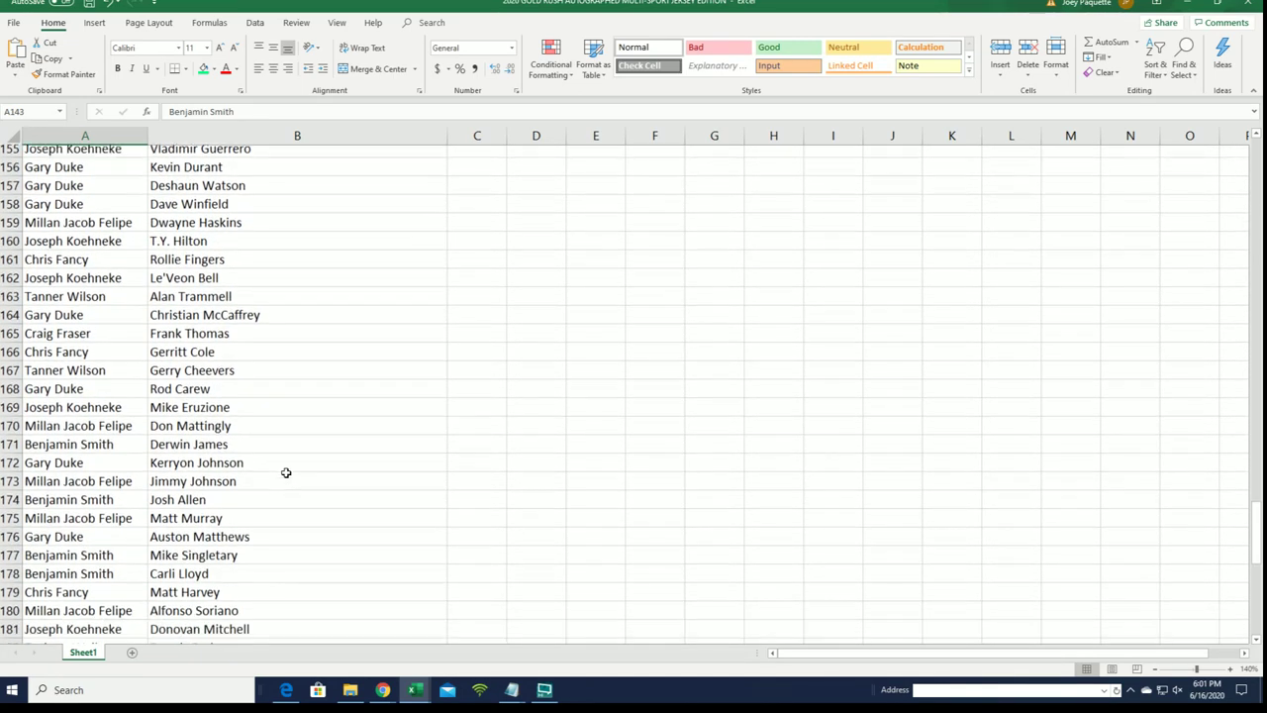
scroll(286, 473, down, 3)
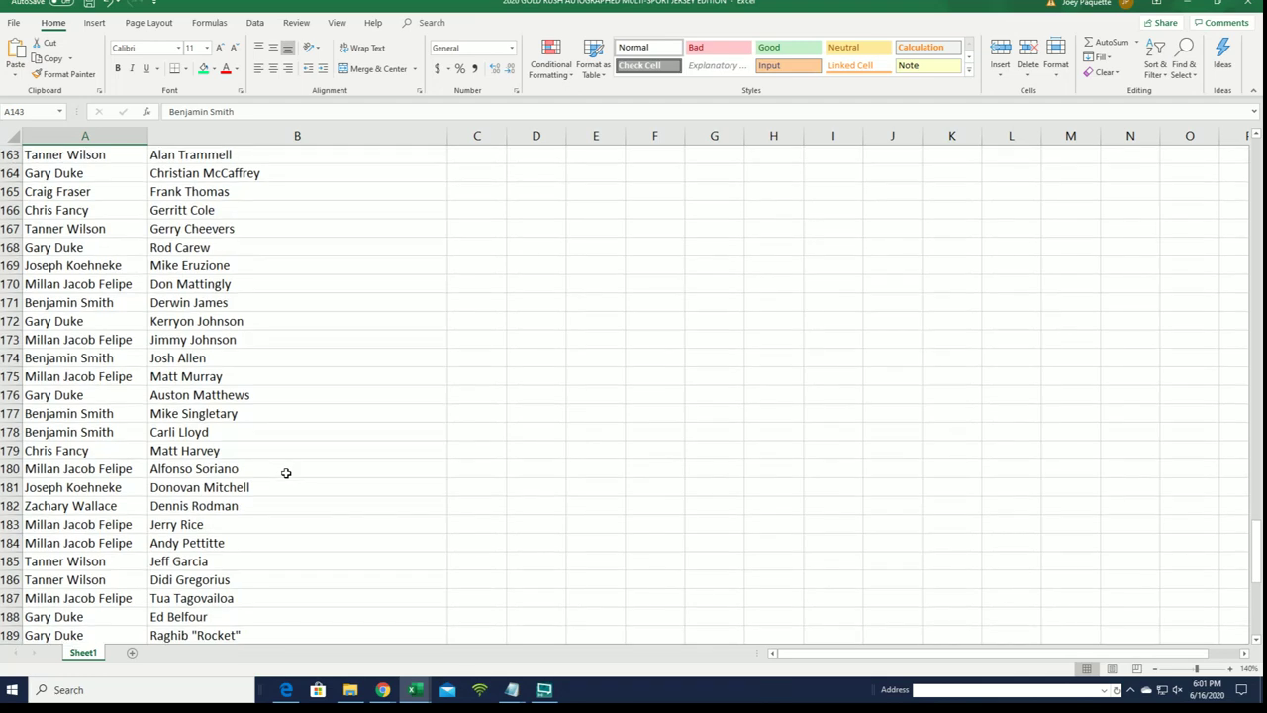
scroll(285, 473, down, 2)
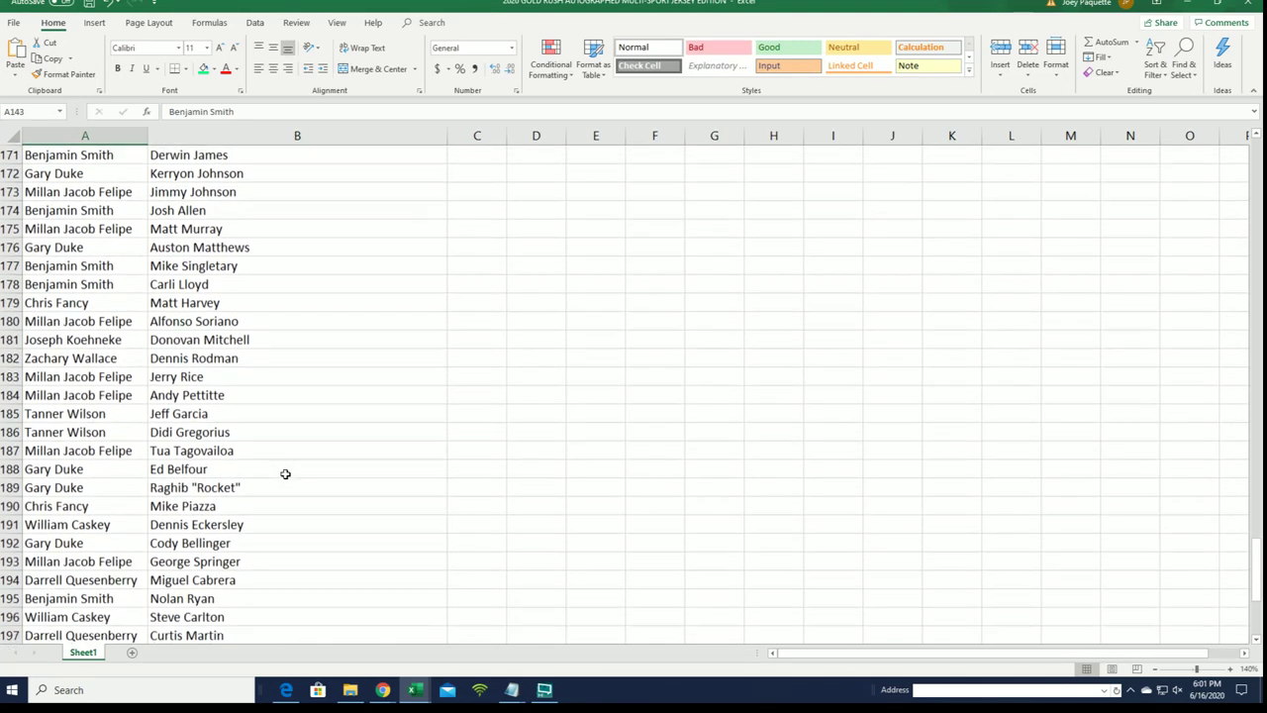
scroll(285, 473, down, 3)
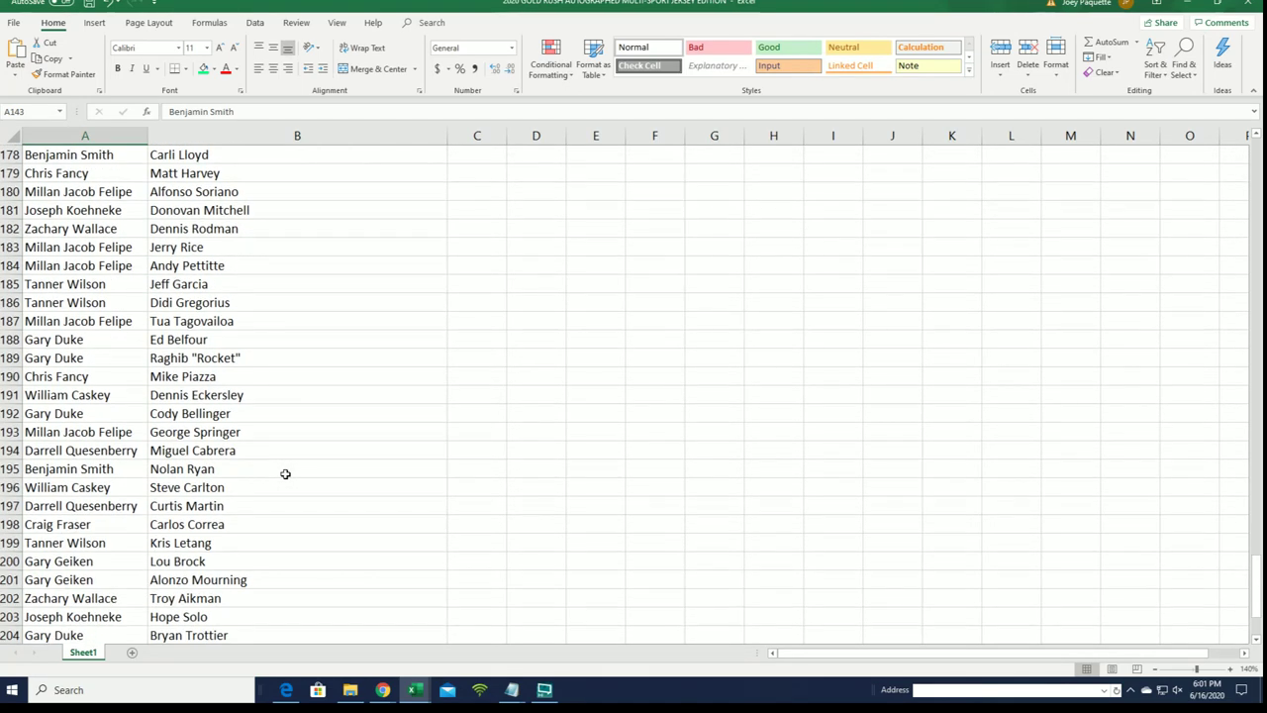
scroll(285, 473, down, 3)
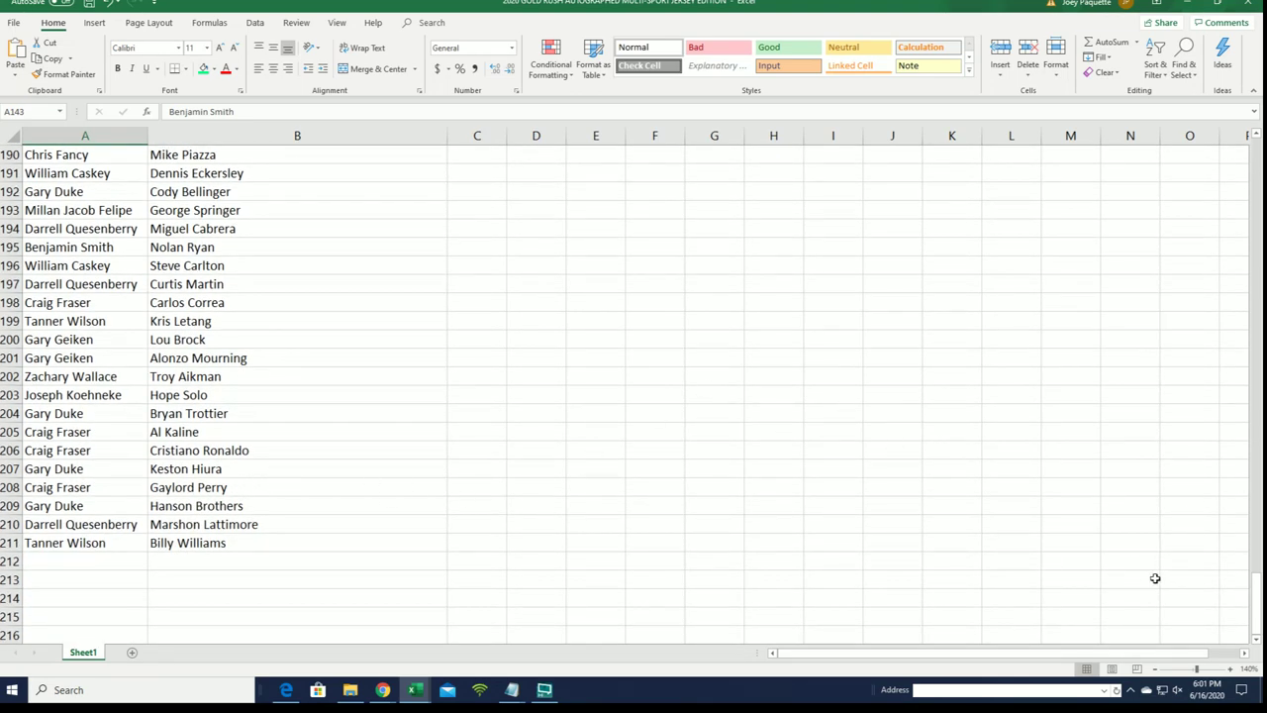
drag(1255, 606, 1178, 162)
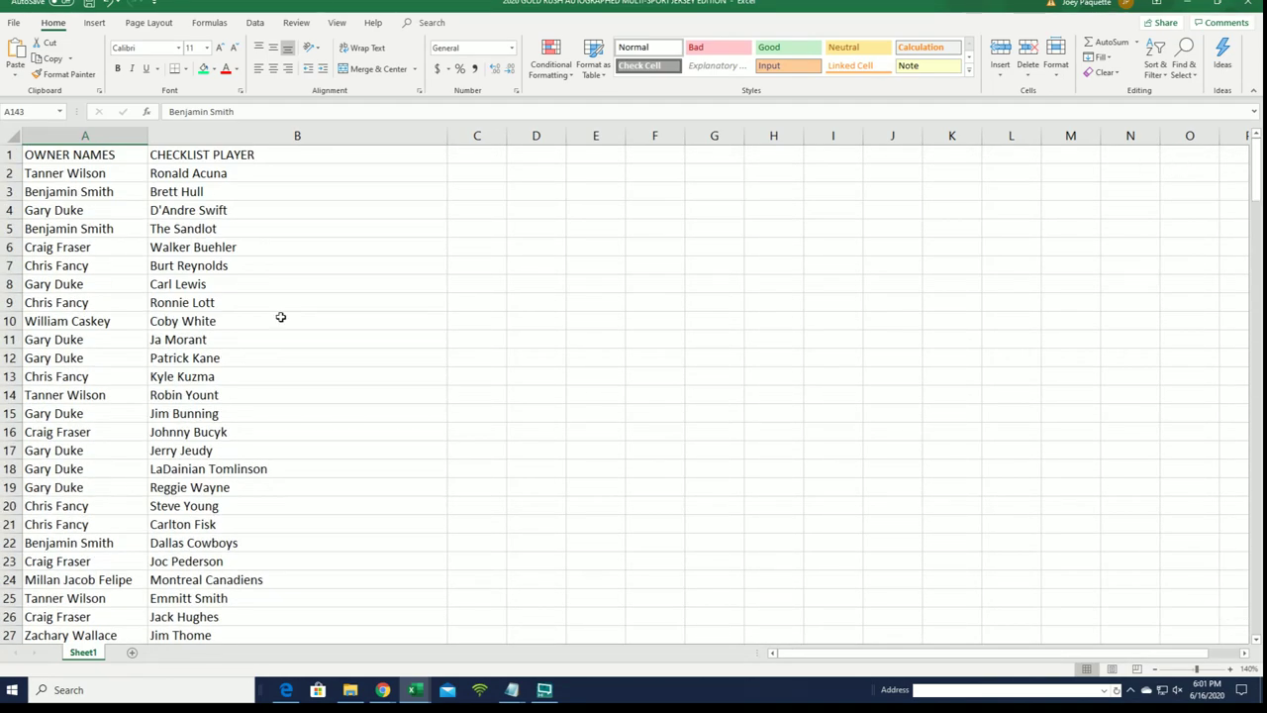